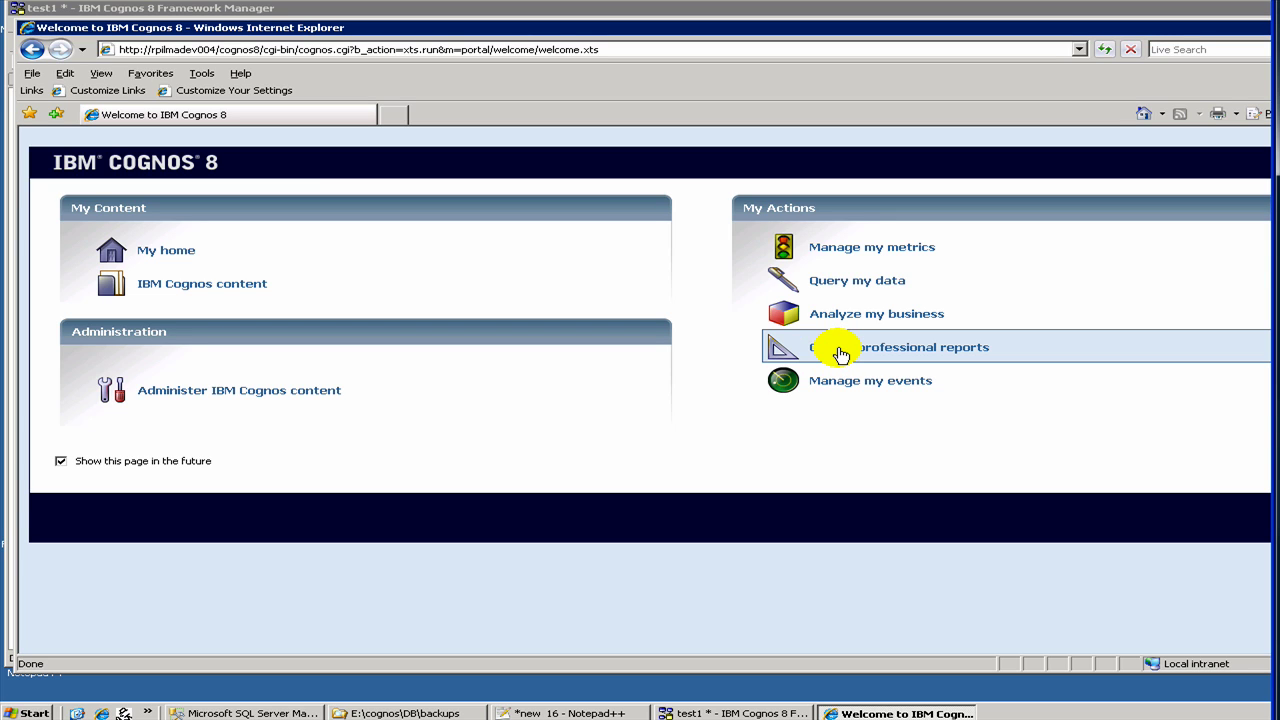
Start a professional report from My Actions and bring up the package list showing Test1.
click(840, 354)
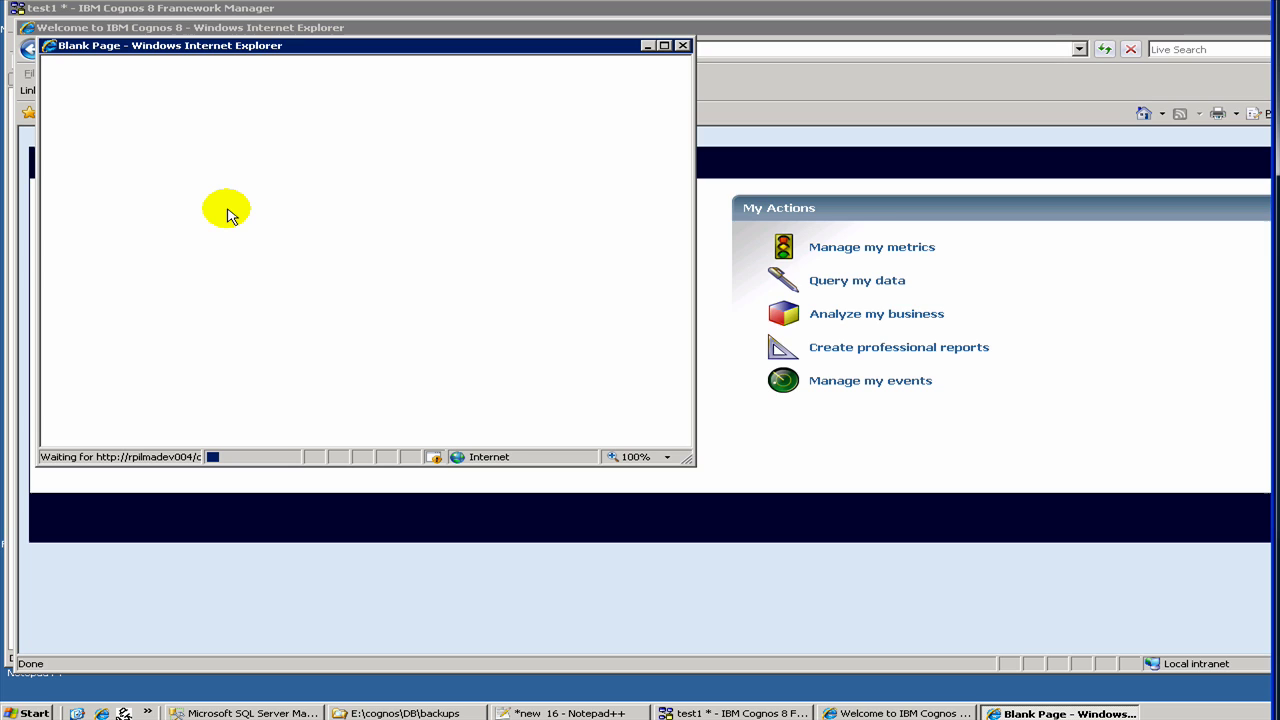
drag(179, 50, 241, 92)
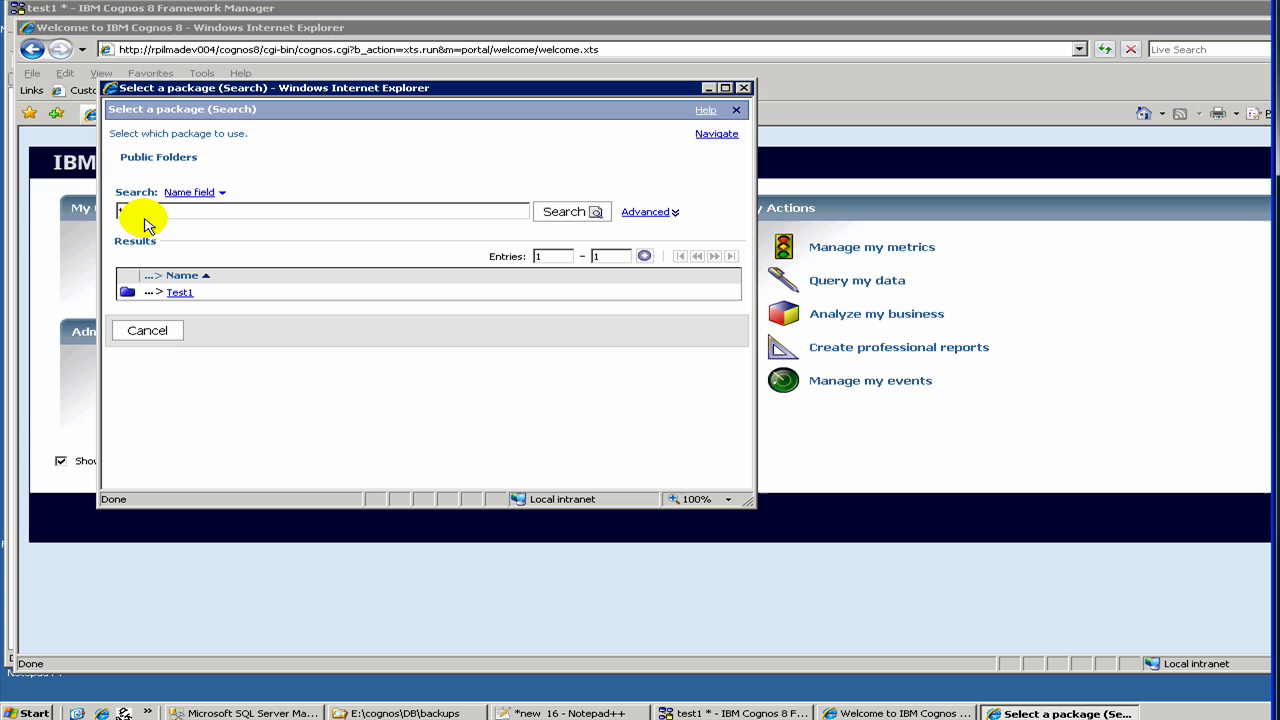
Select the Test1 package to launch Report Studio on it.
click(178, 295)
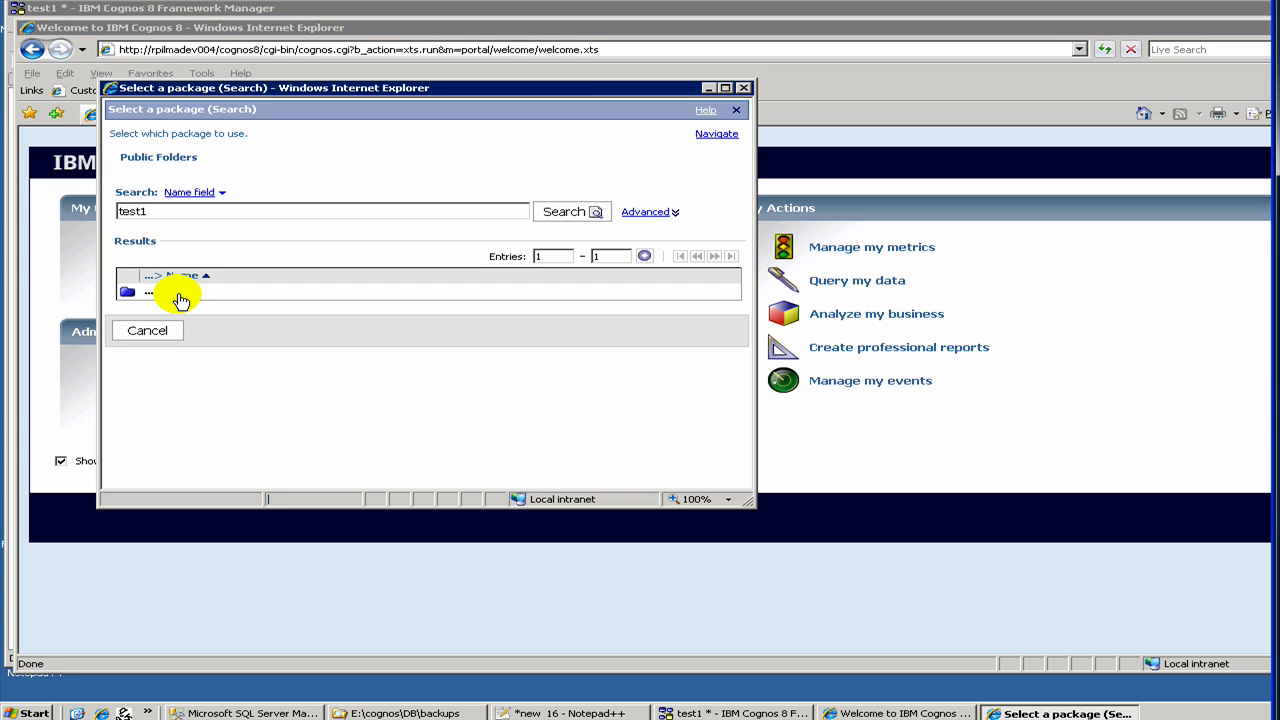
click(180, 298)
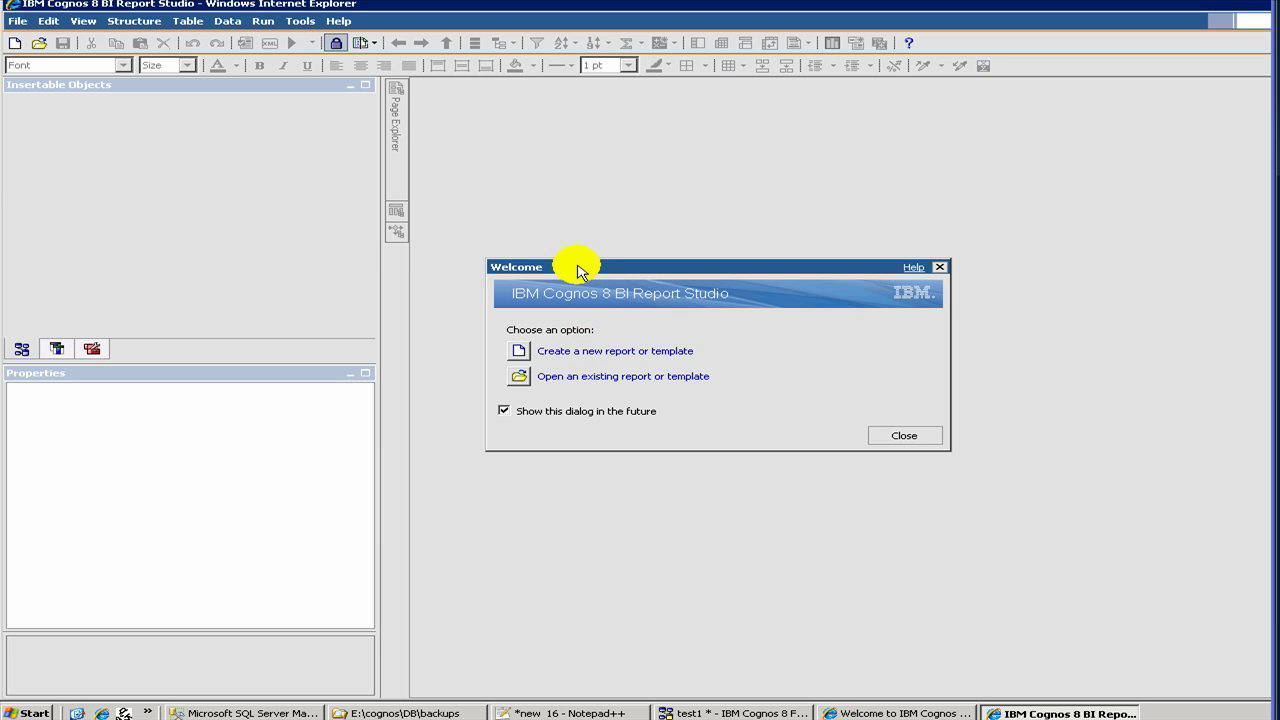
Create a new report of type List from the Welcome dialog.
drag(572, 264, 564, 256)
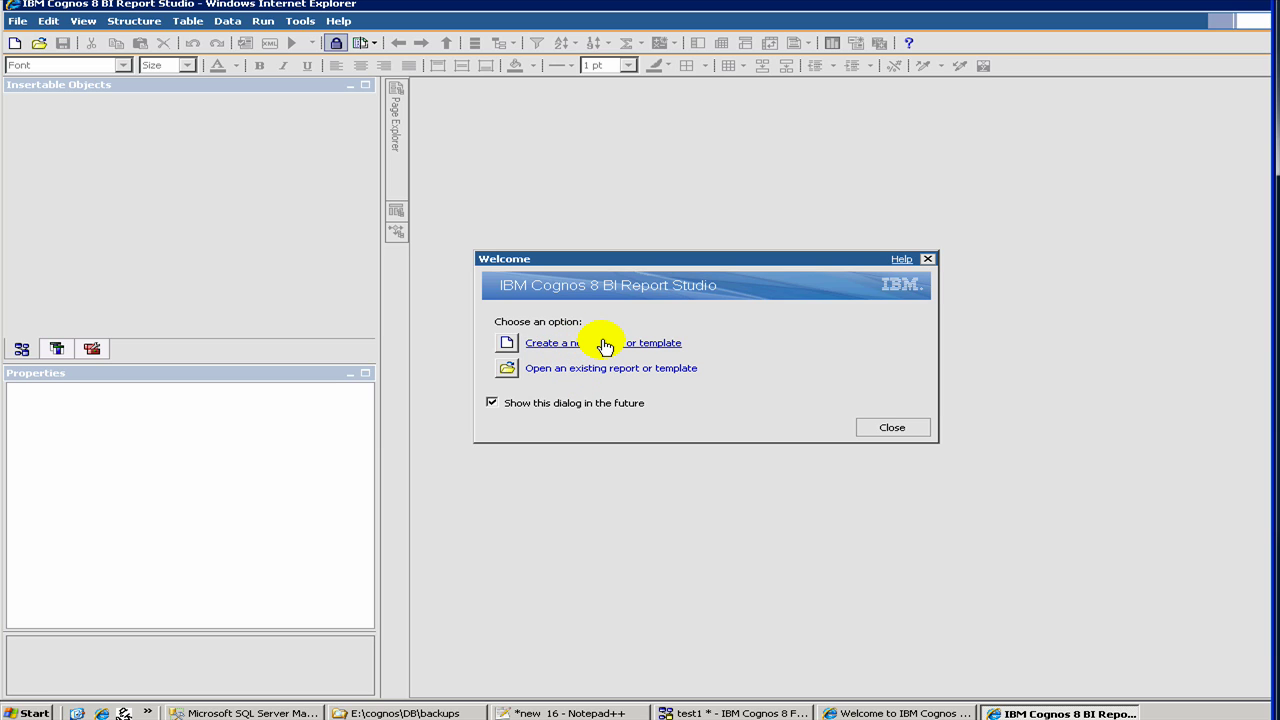
click(604, 344)
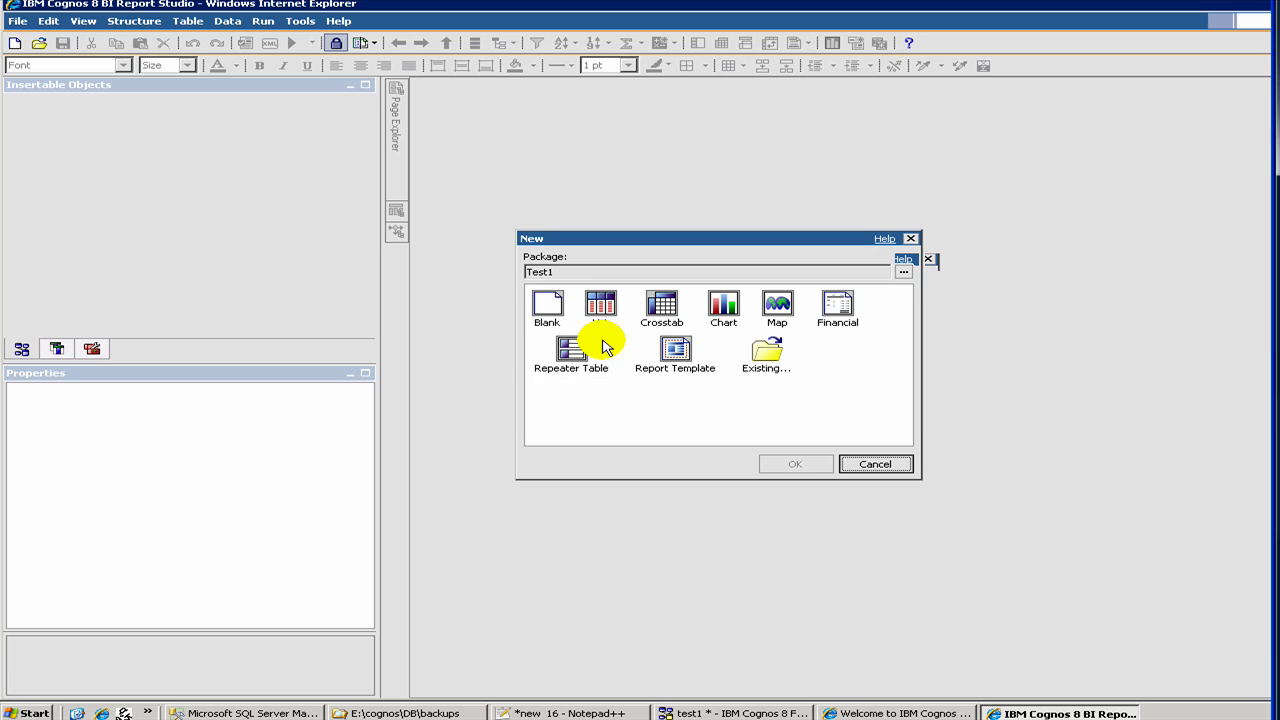
click(598, 306)
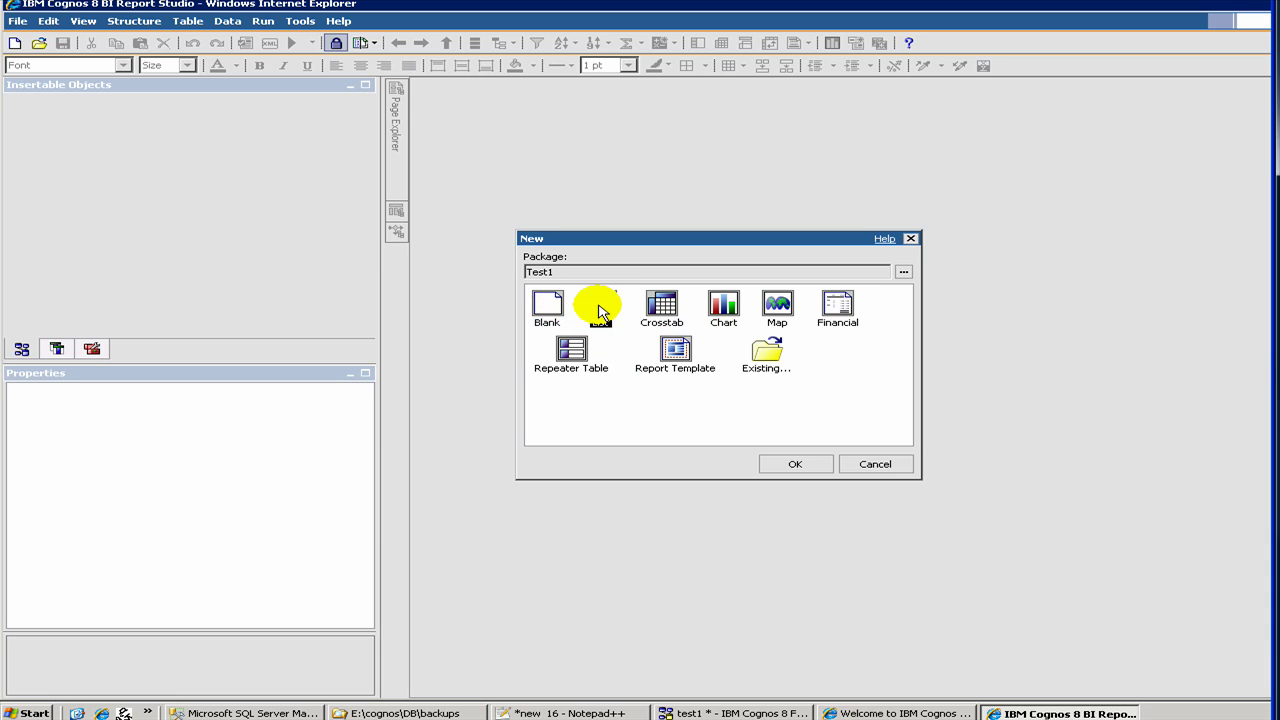
click(595, 312)
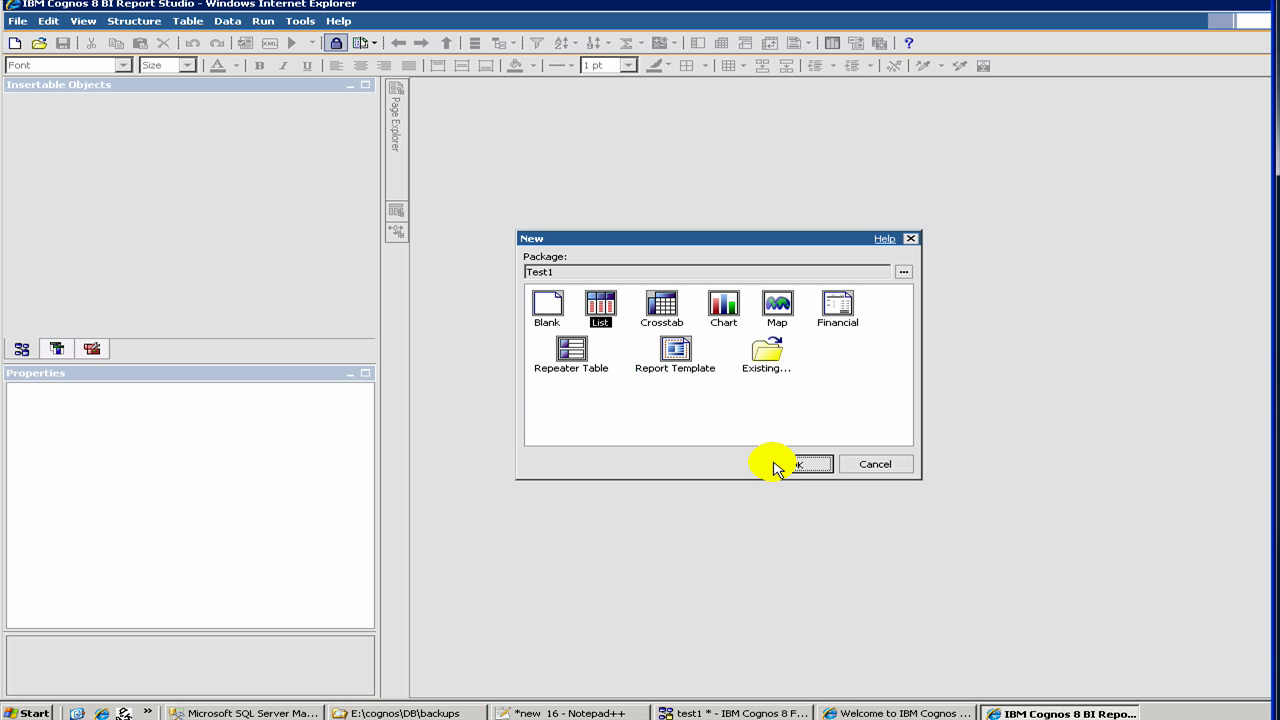
click(775, 466)
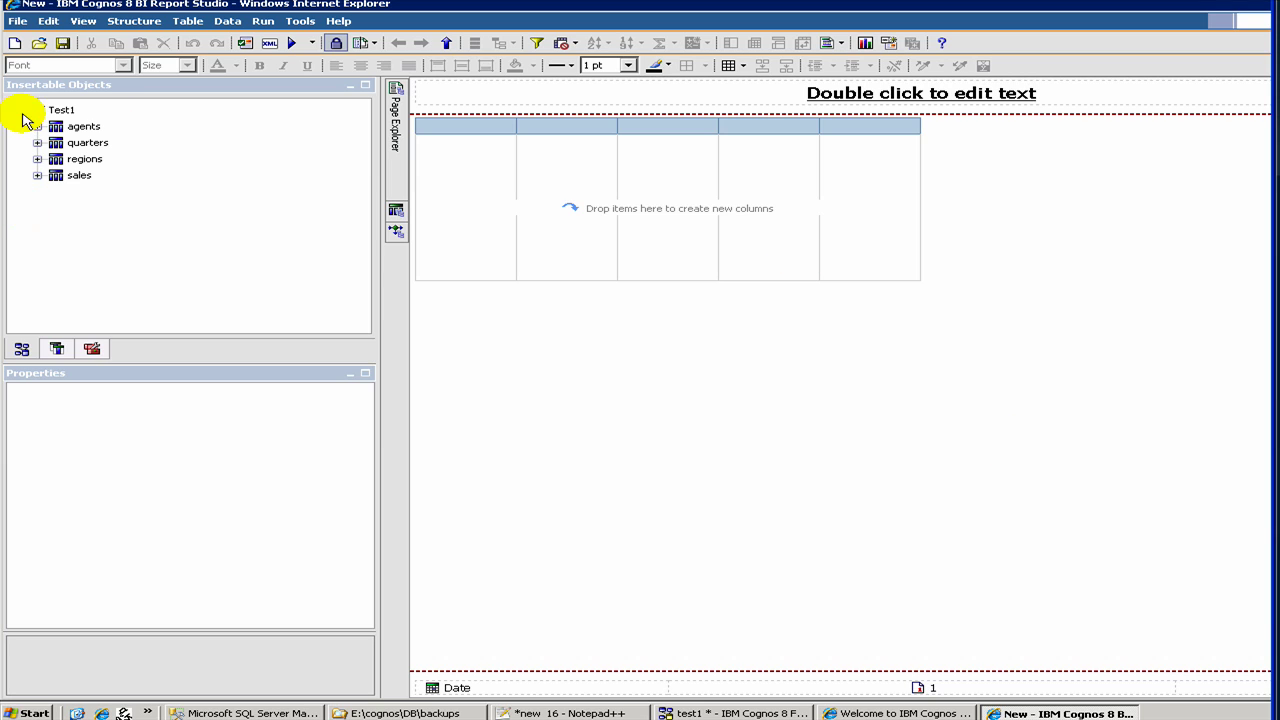
Add the agents name field as the list's first column.
click(37, 176)
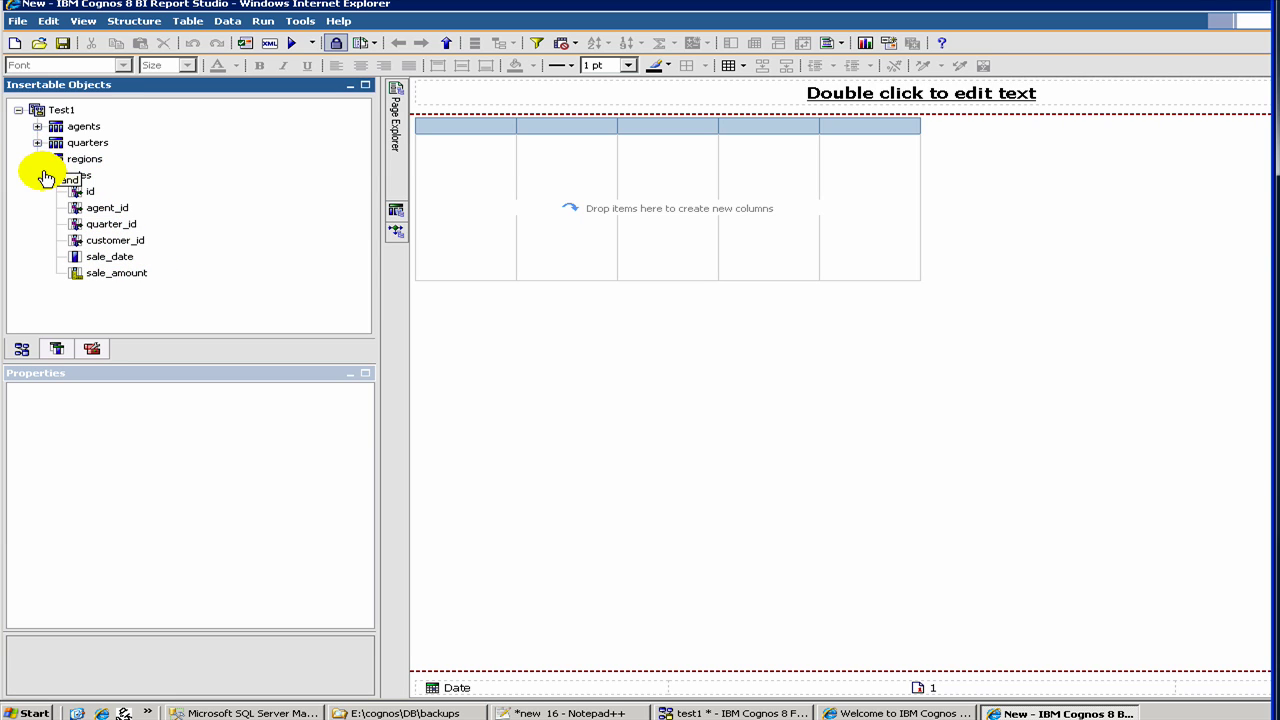
click(37, 126)
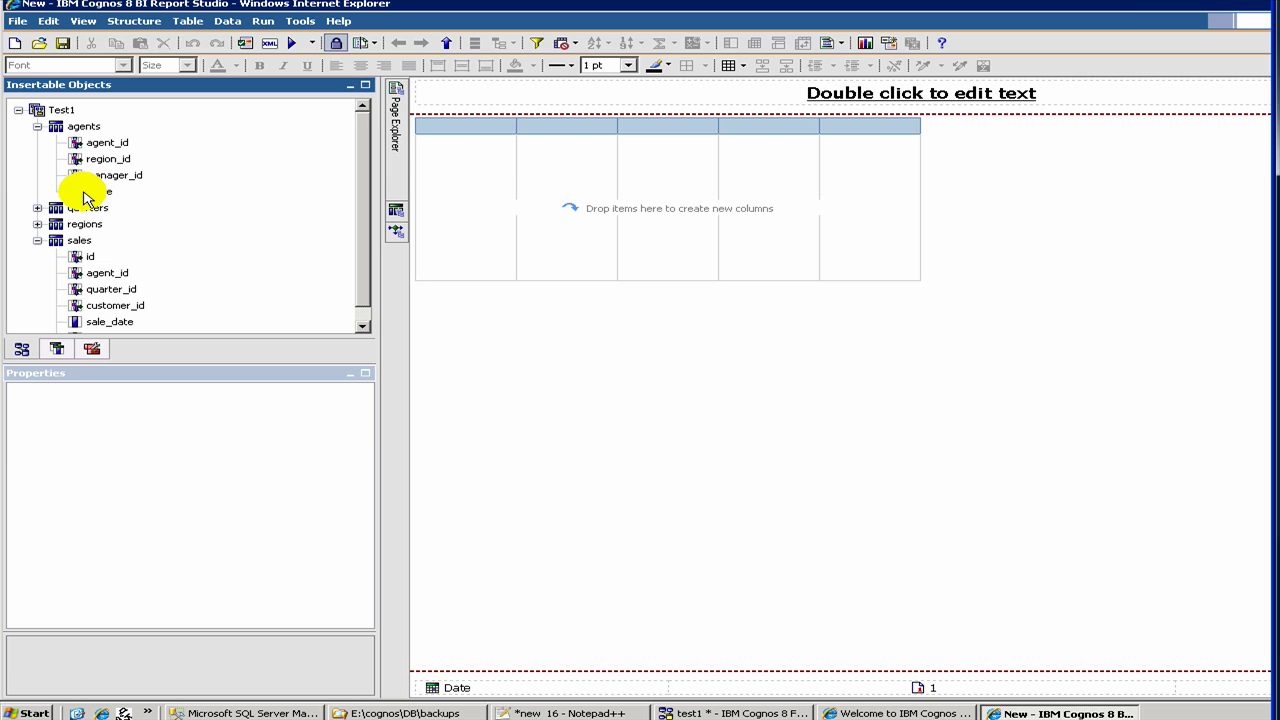
drag(78, 198, 433, 259)
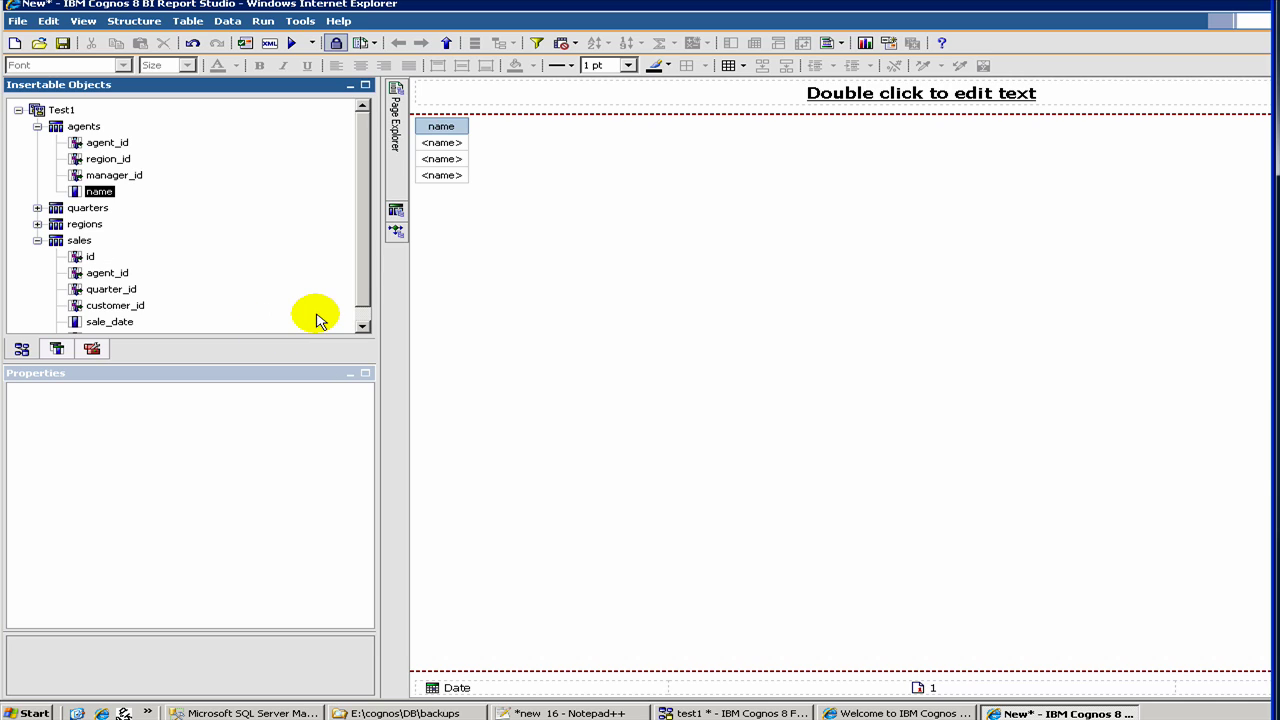
click(365, 322)
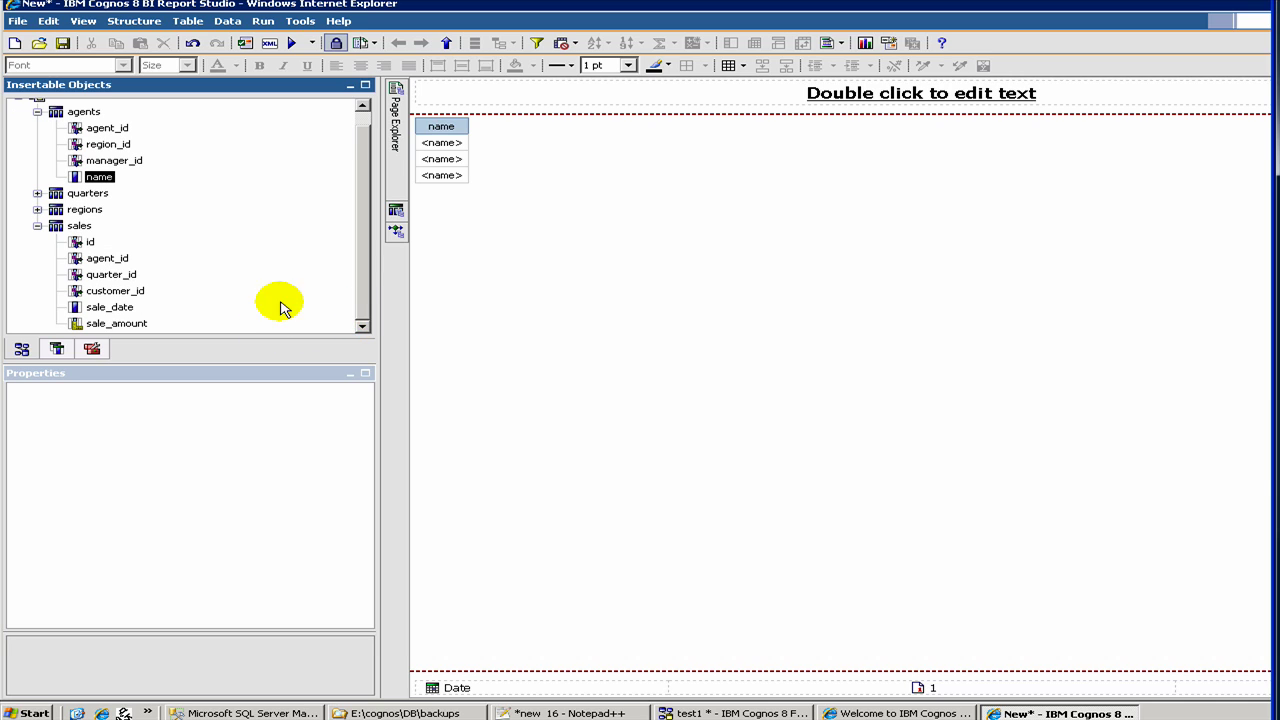
Drop the regions name field onto the page outside the list.
click(38, 210)
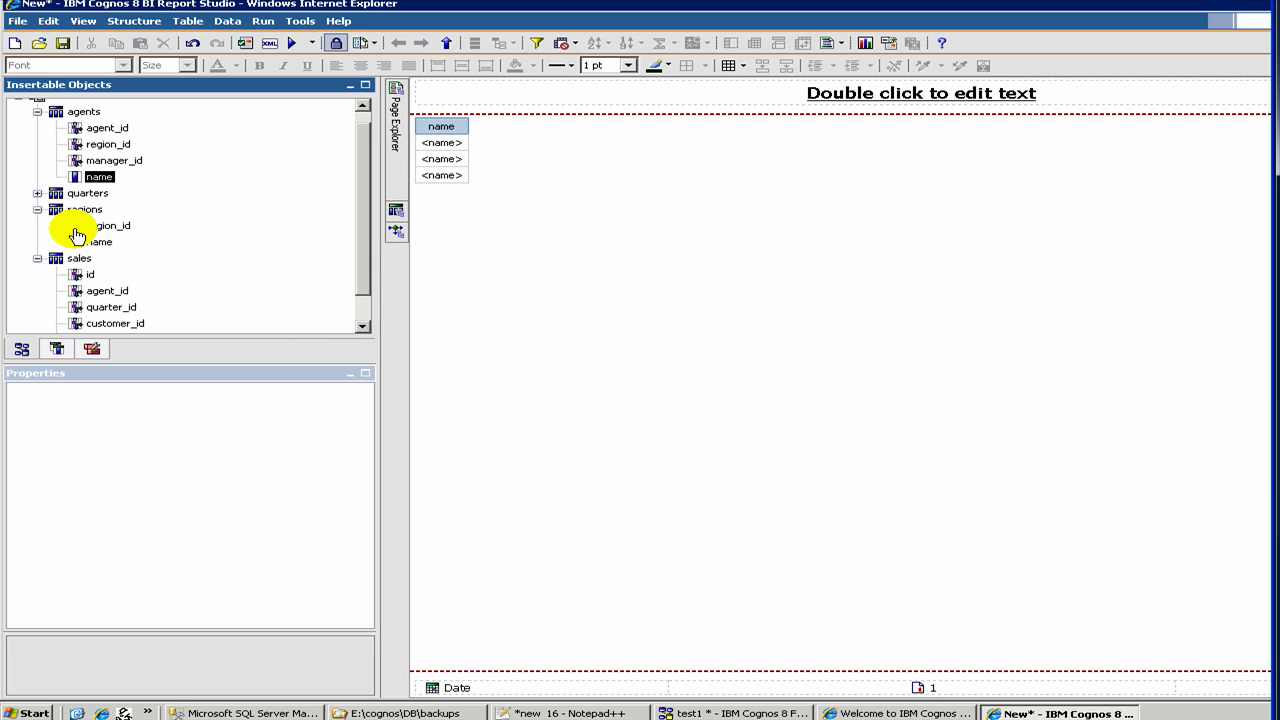
click(84, 243)
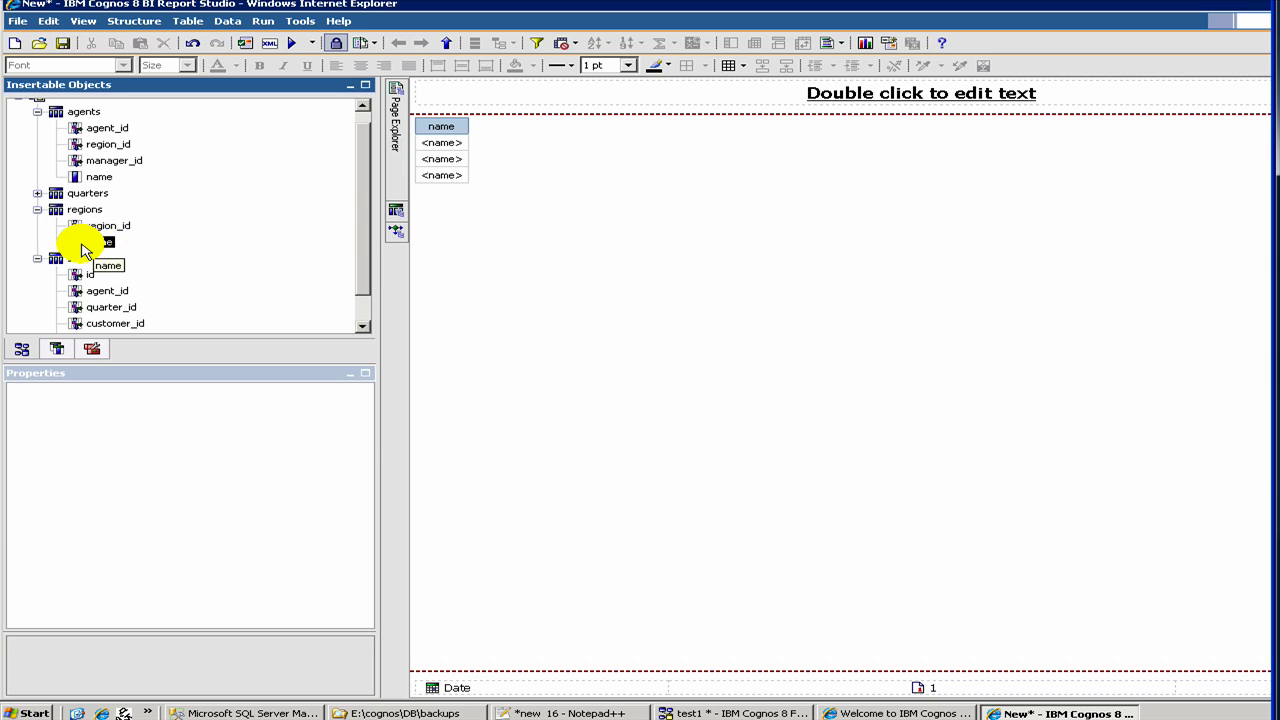
drag(82, 246, 550, 153)
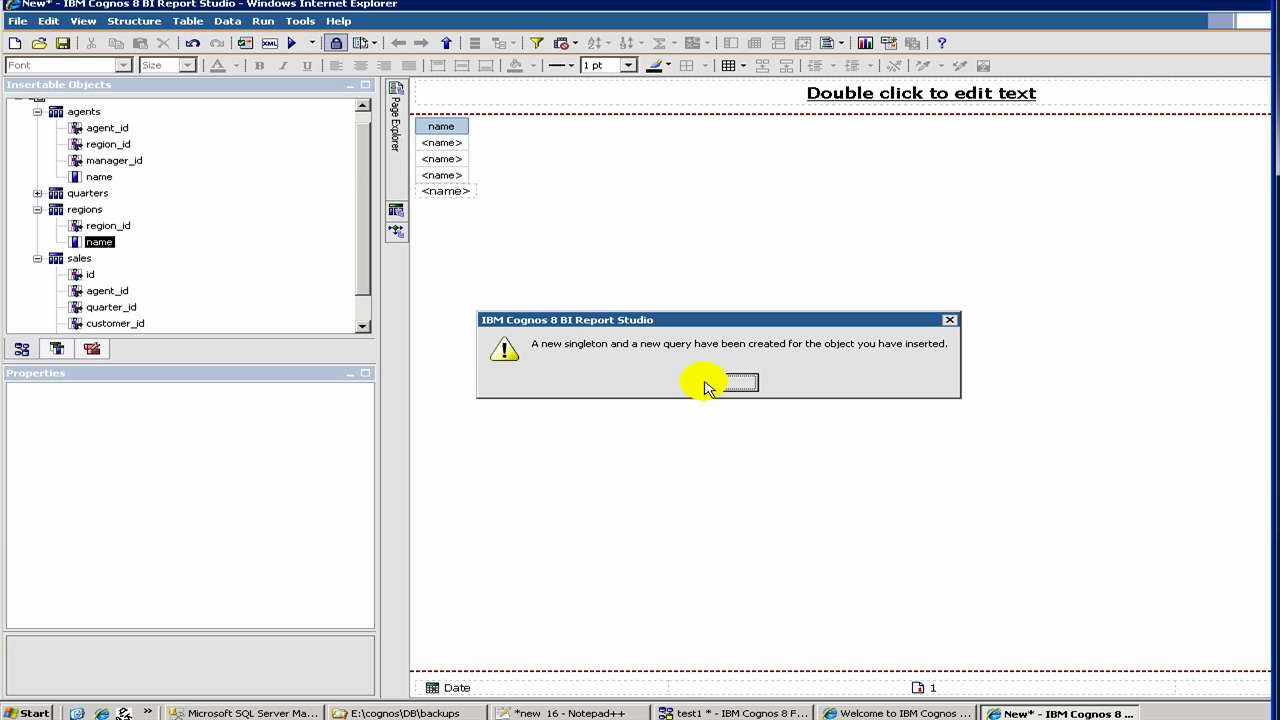
Dismiss the singleton warning and add regions name as column name1 beside agents name.
click(705, 388)
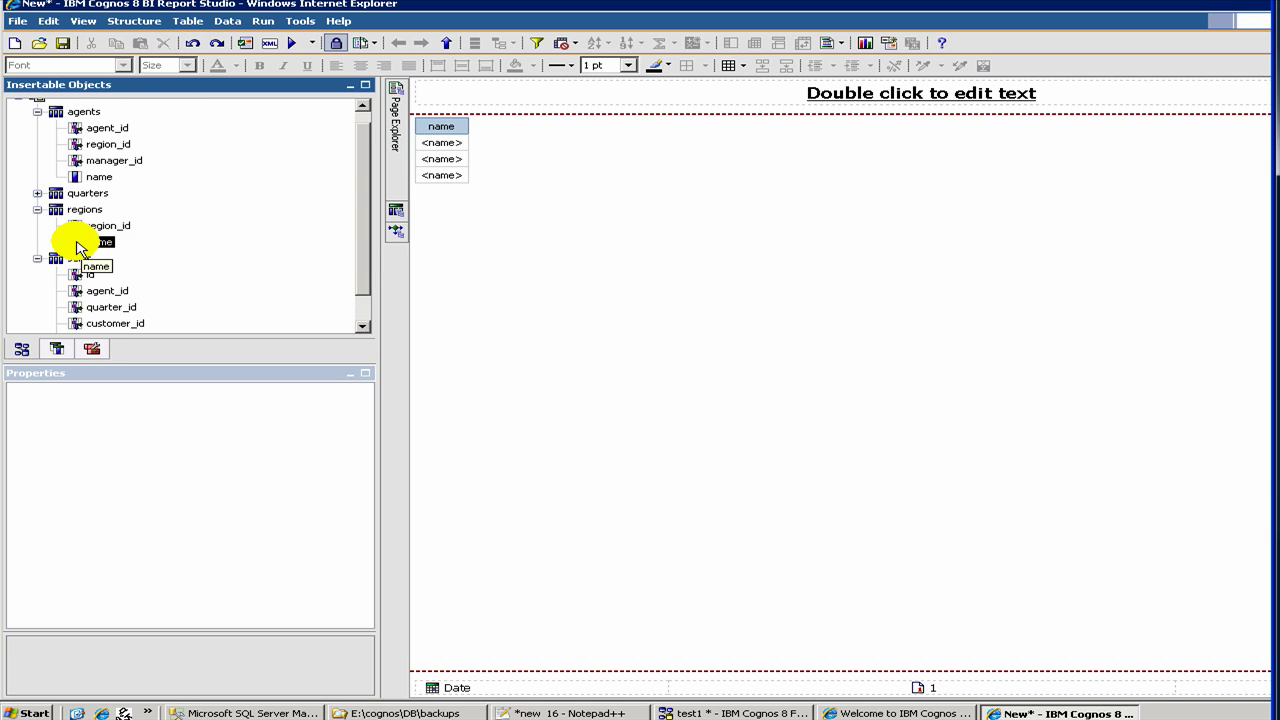
drag(78, 247, 494, 114)
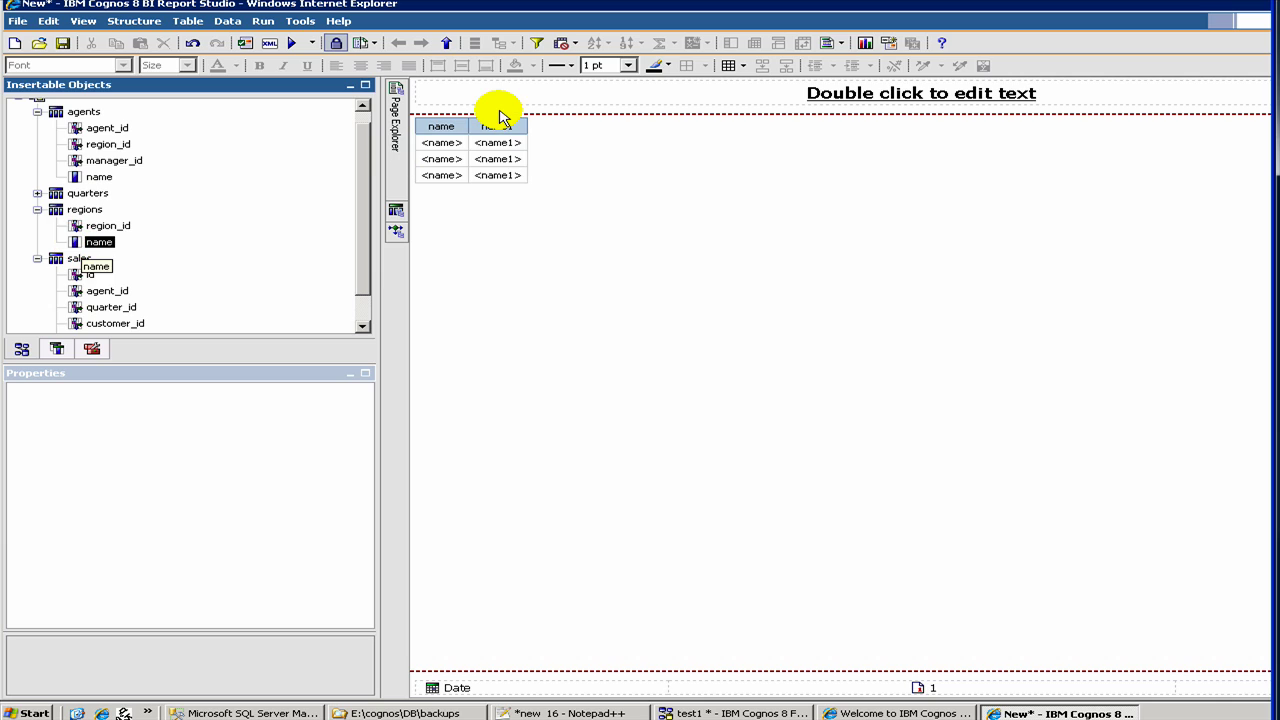
click(99, 242)
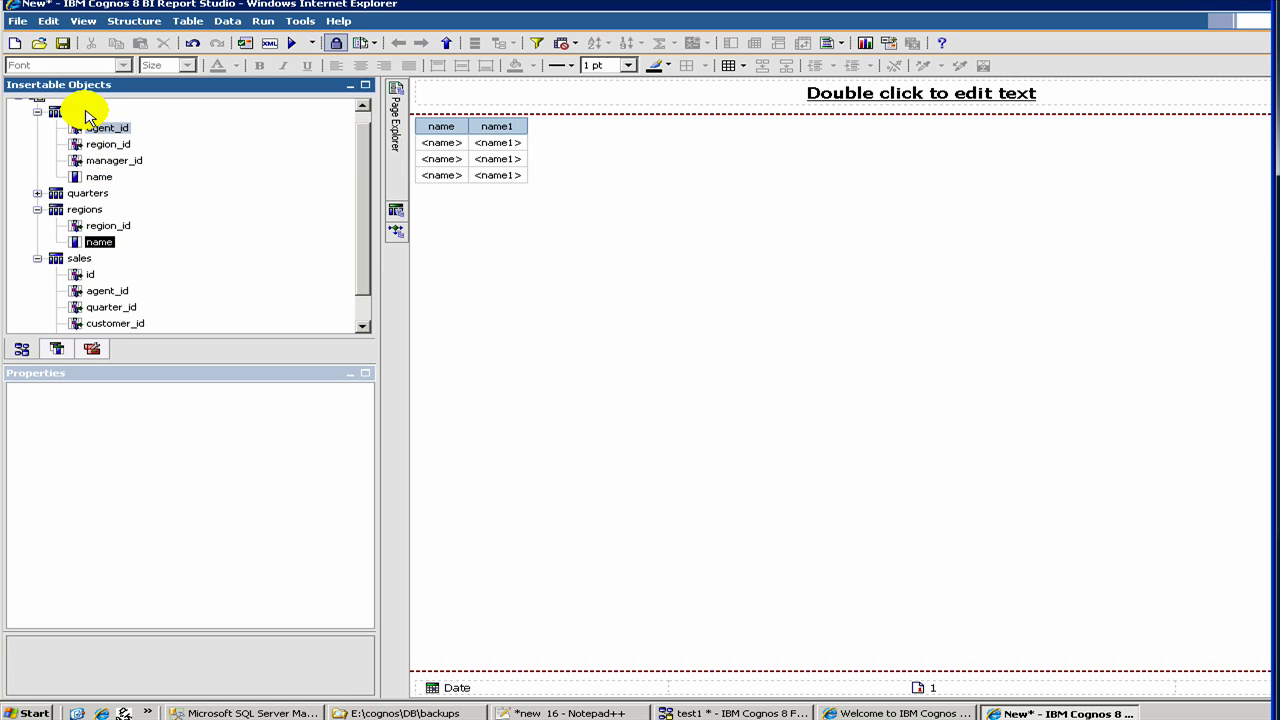
right_click(104, 242)
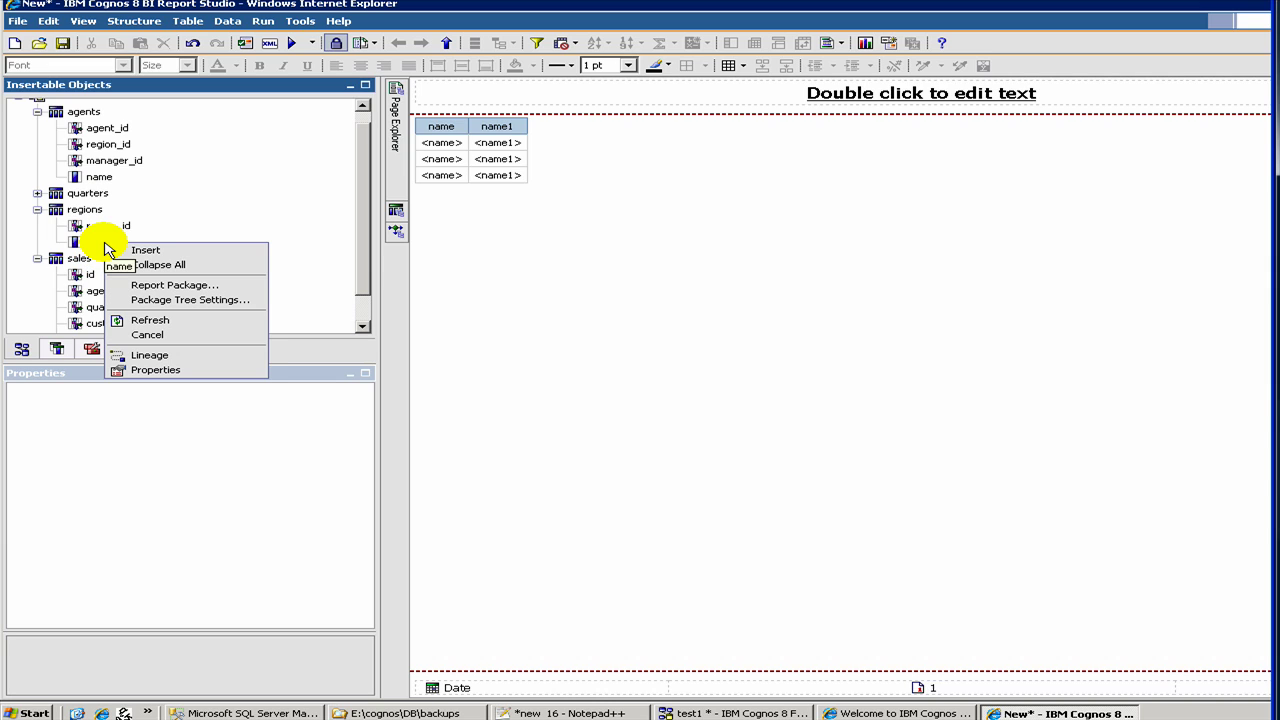
Relabel the name1 column heading to 'region name'.
click(545, 136)
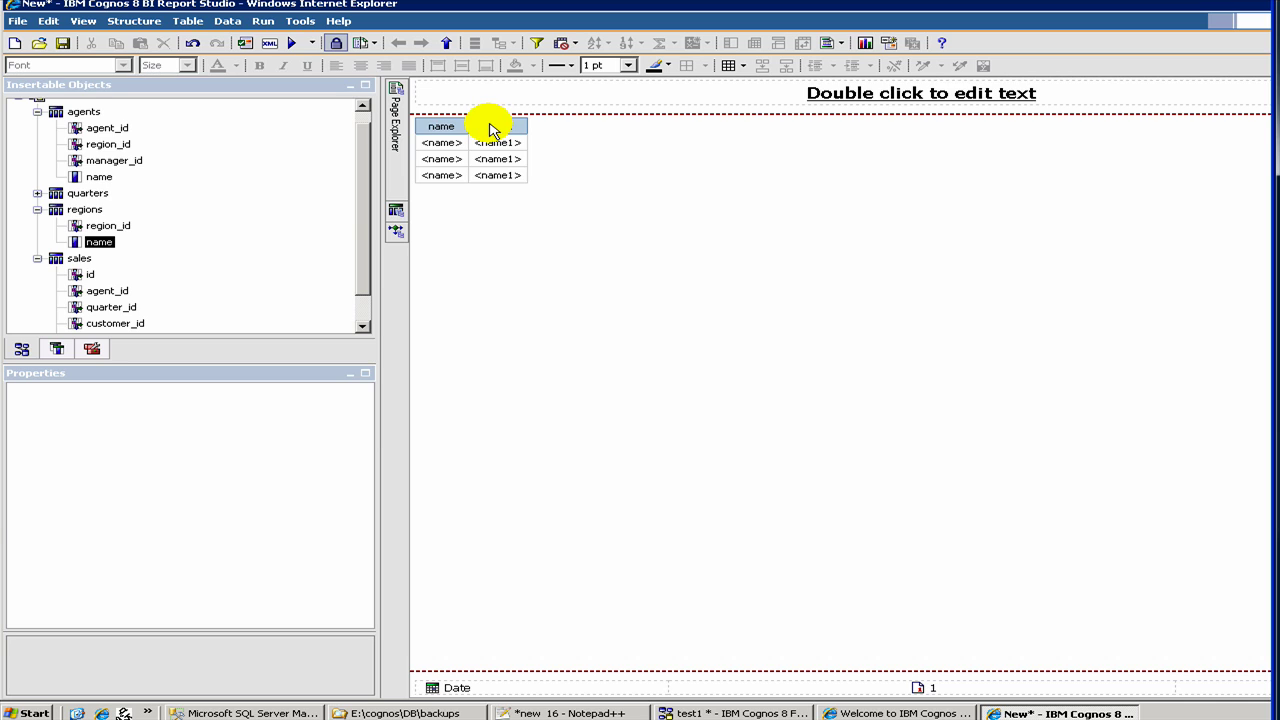
click(503, 133)
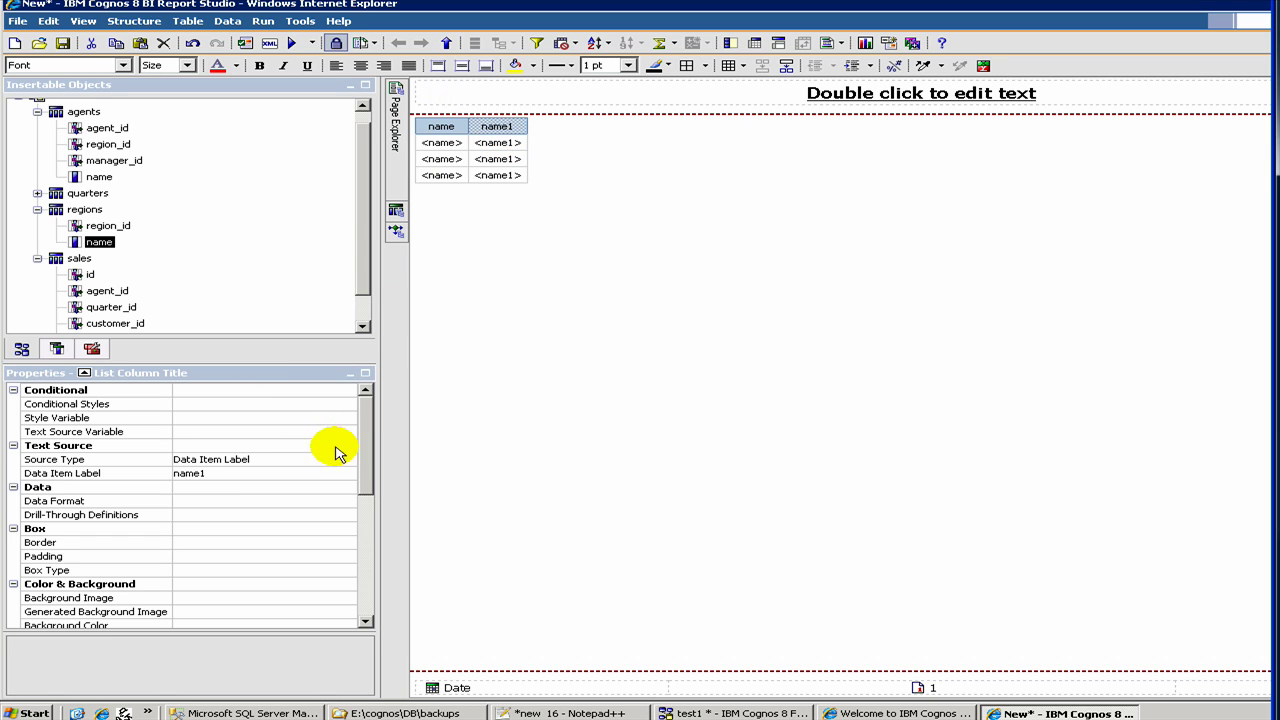
click(363, 545)
click(366, 612)
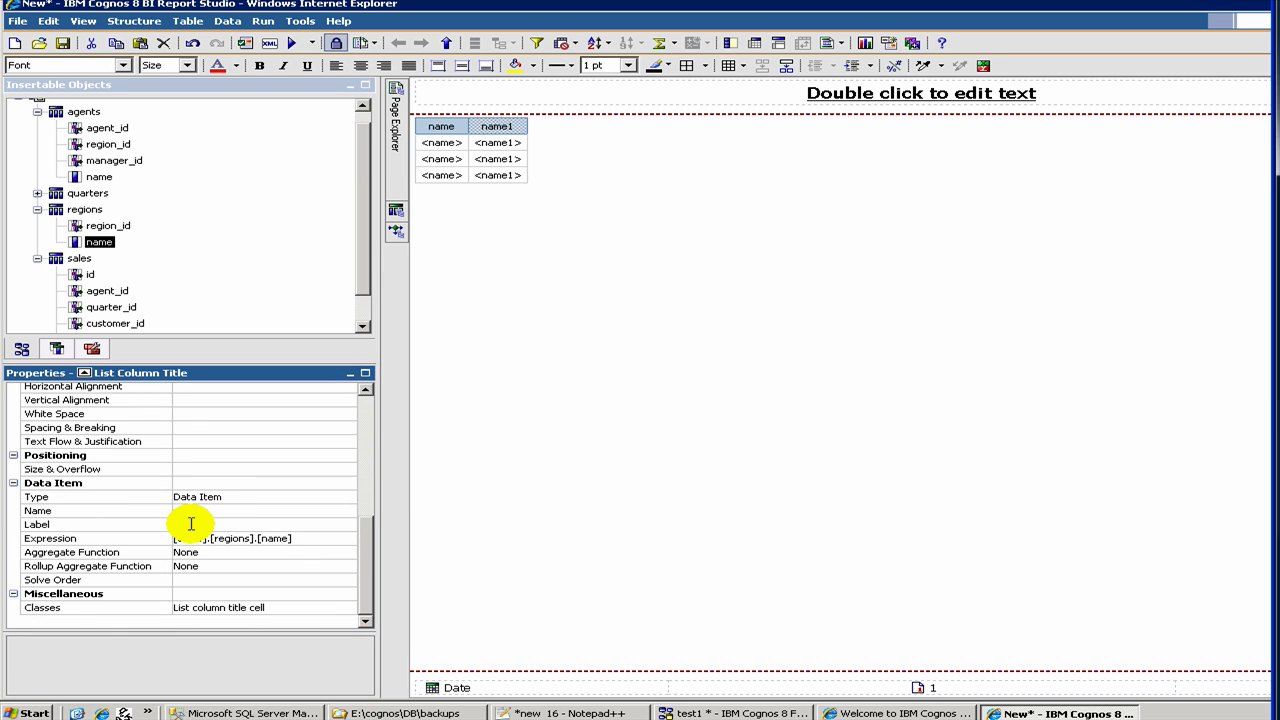
click(190, 524)
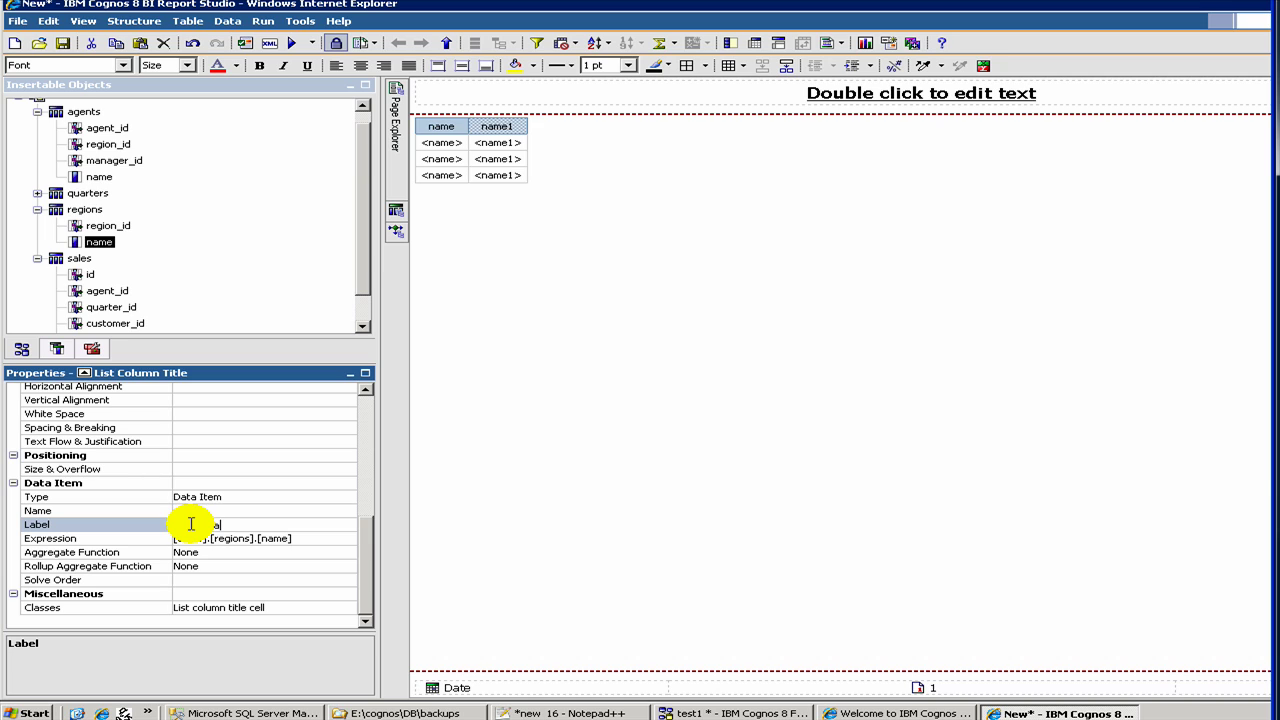
text(region name)
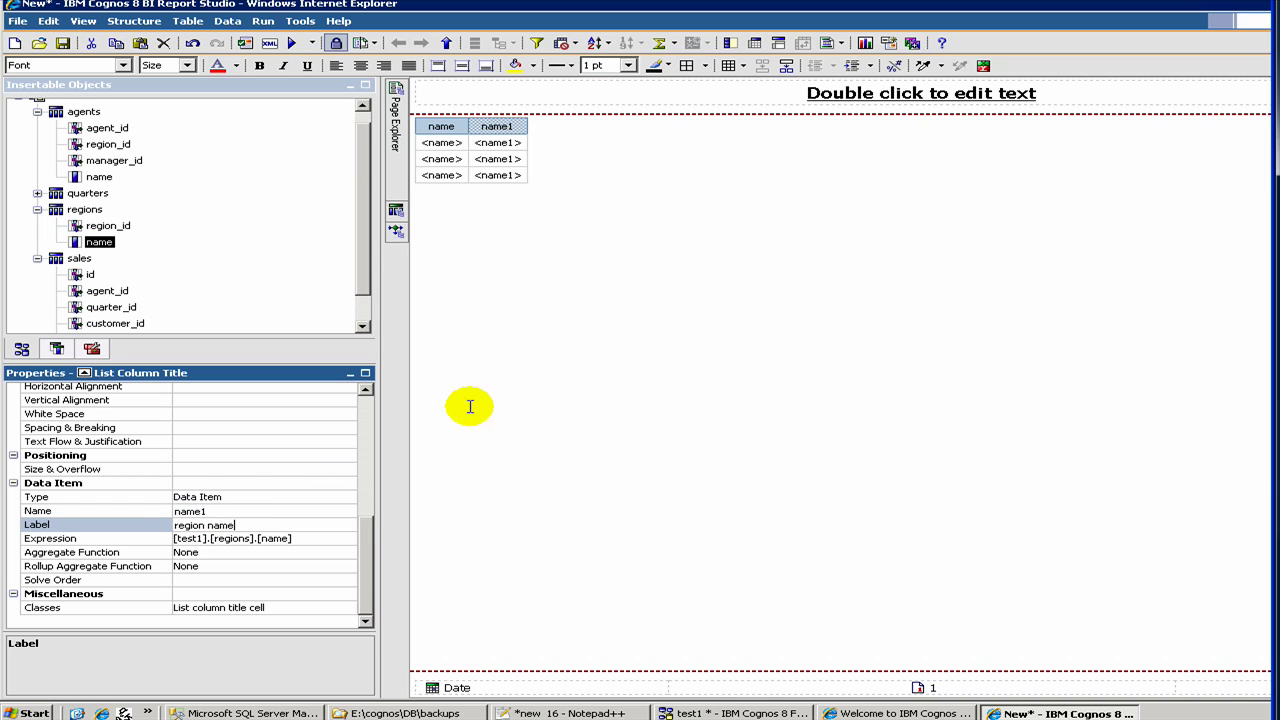
click(500, 394)
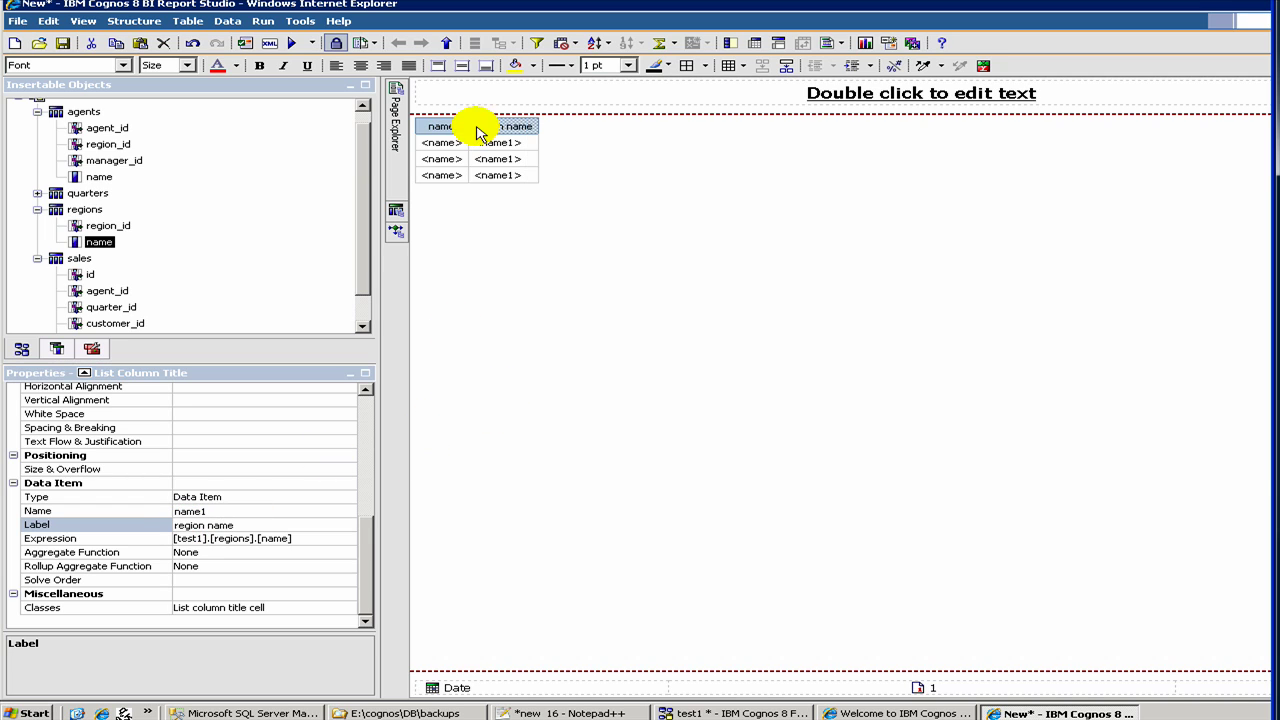
Relabel the agents name column heading to 'agent'.
click(443, 130)
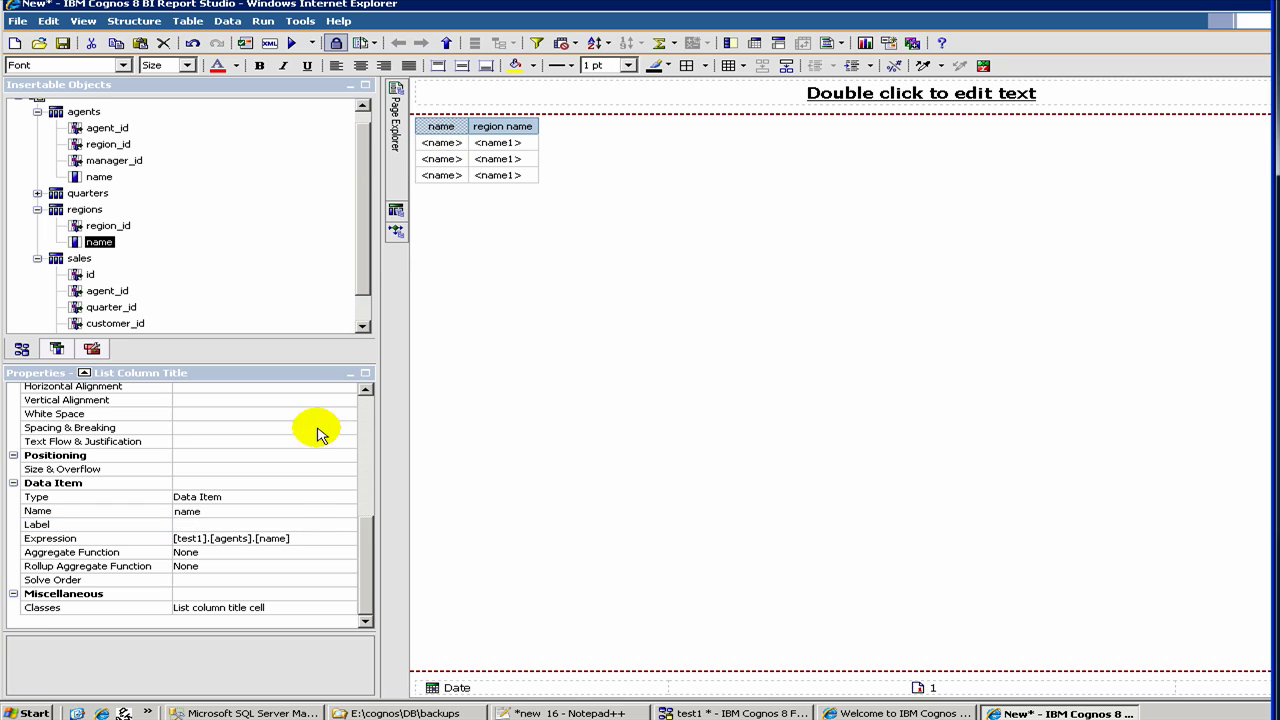
click(204, 525)
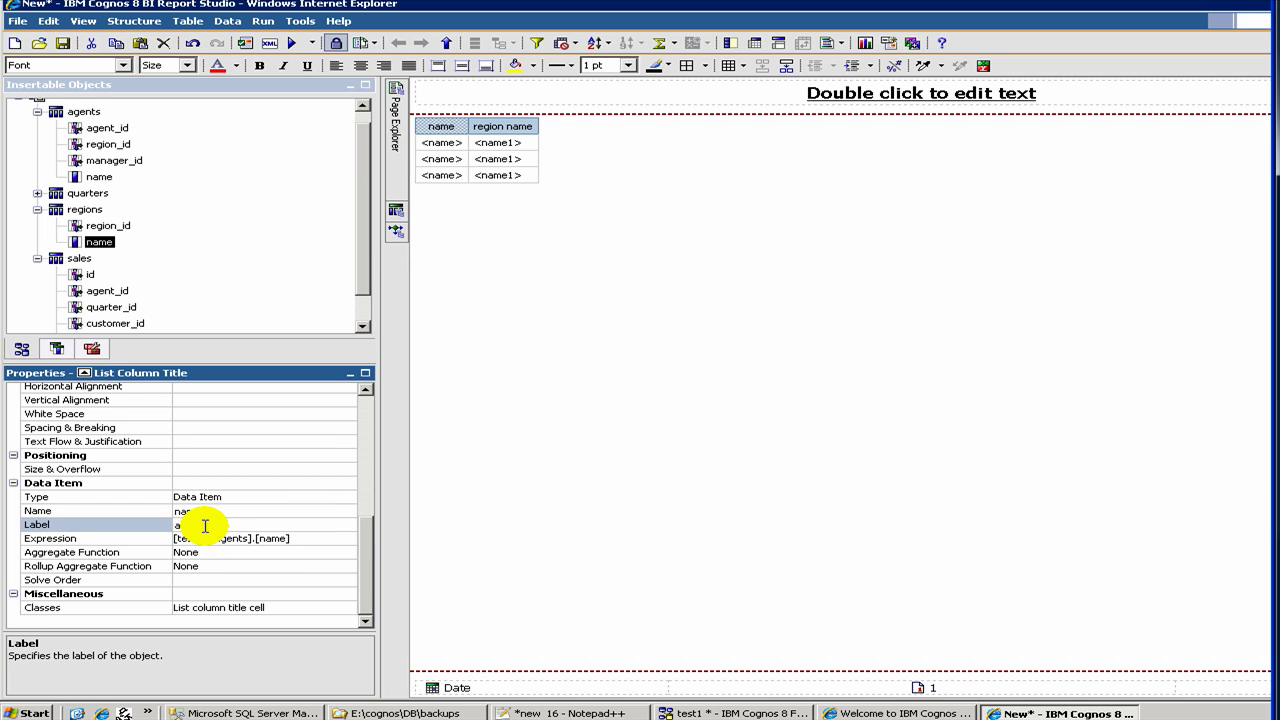
text(agent)
key(Return)
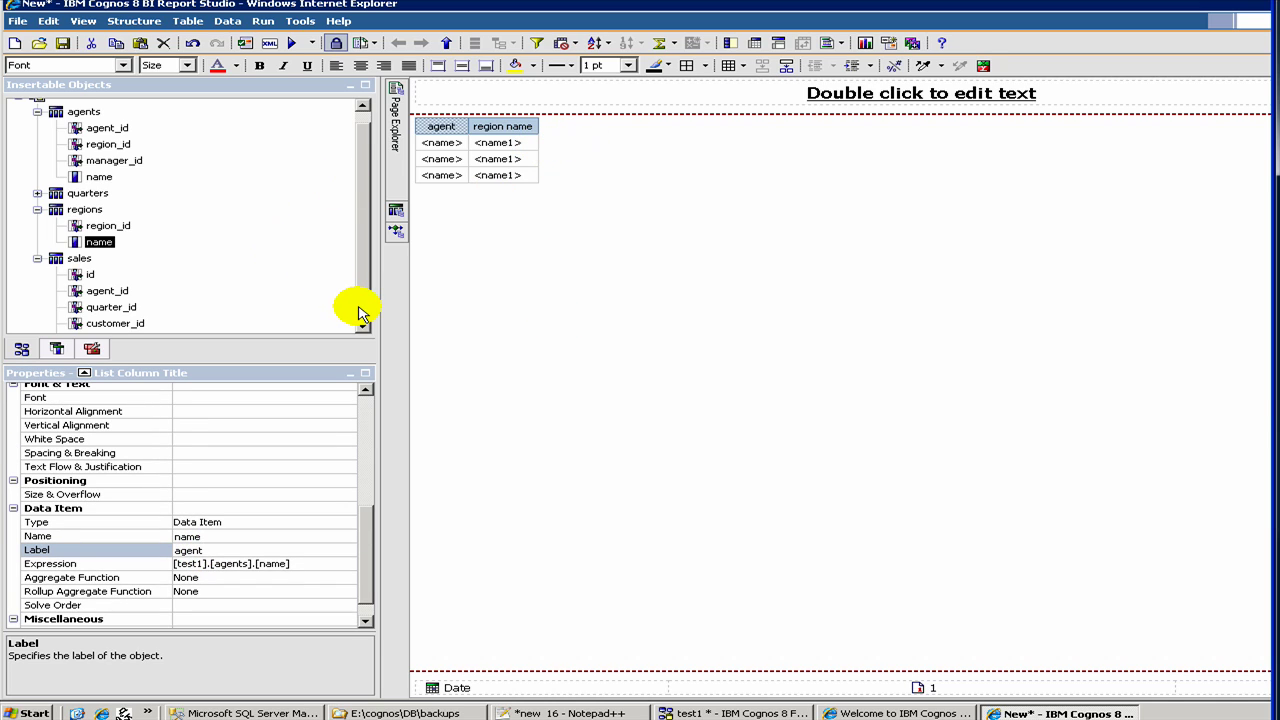
Insert sale_date twice and sale_amount from the sales fields into the list.
scroll(347, 313, down, 1)
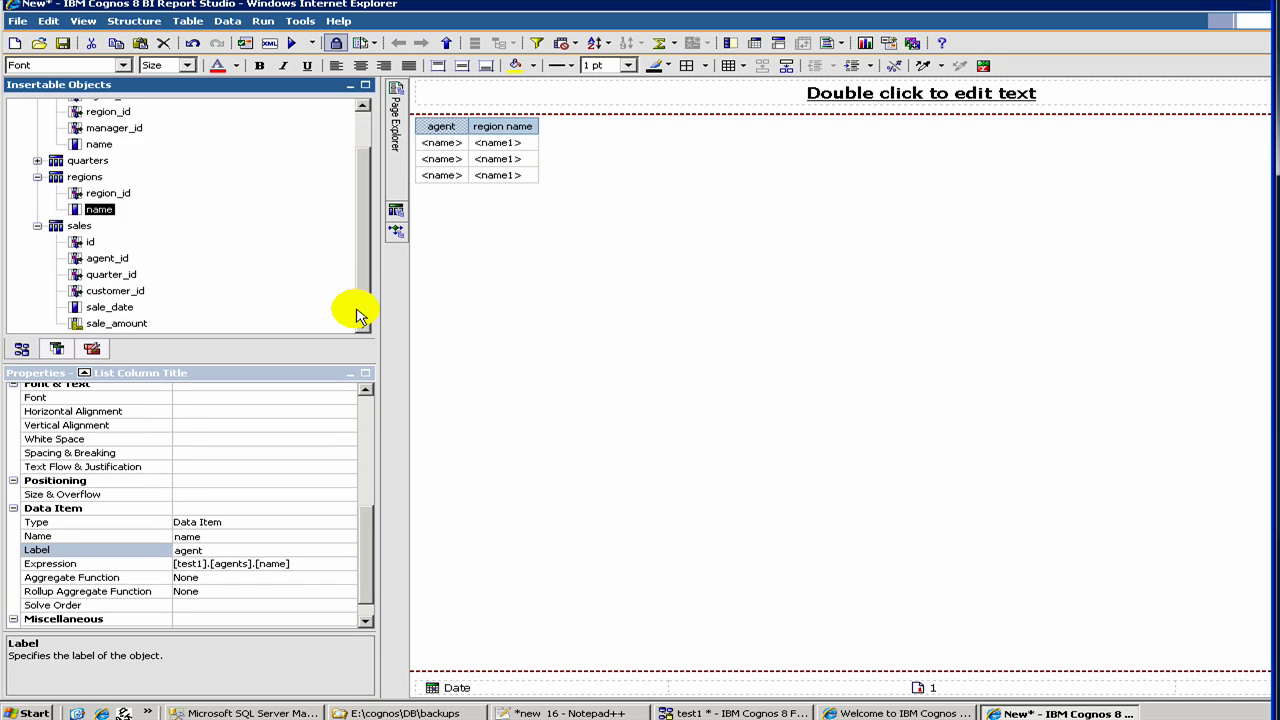
click(108, 308)
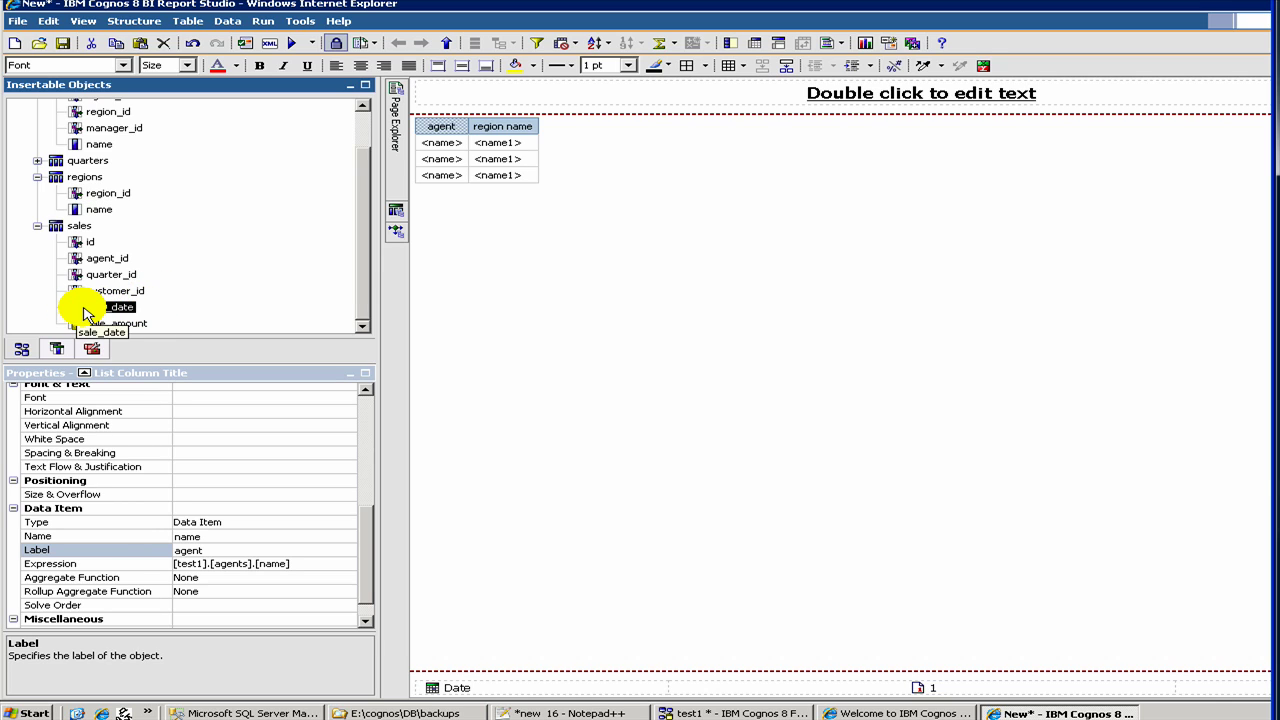
double_click(82, 312)
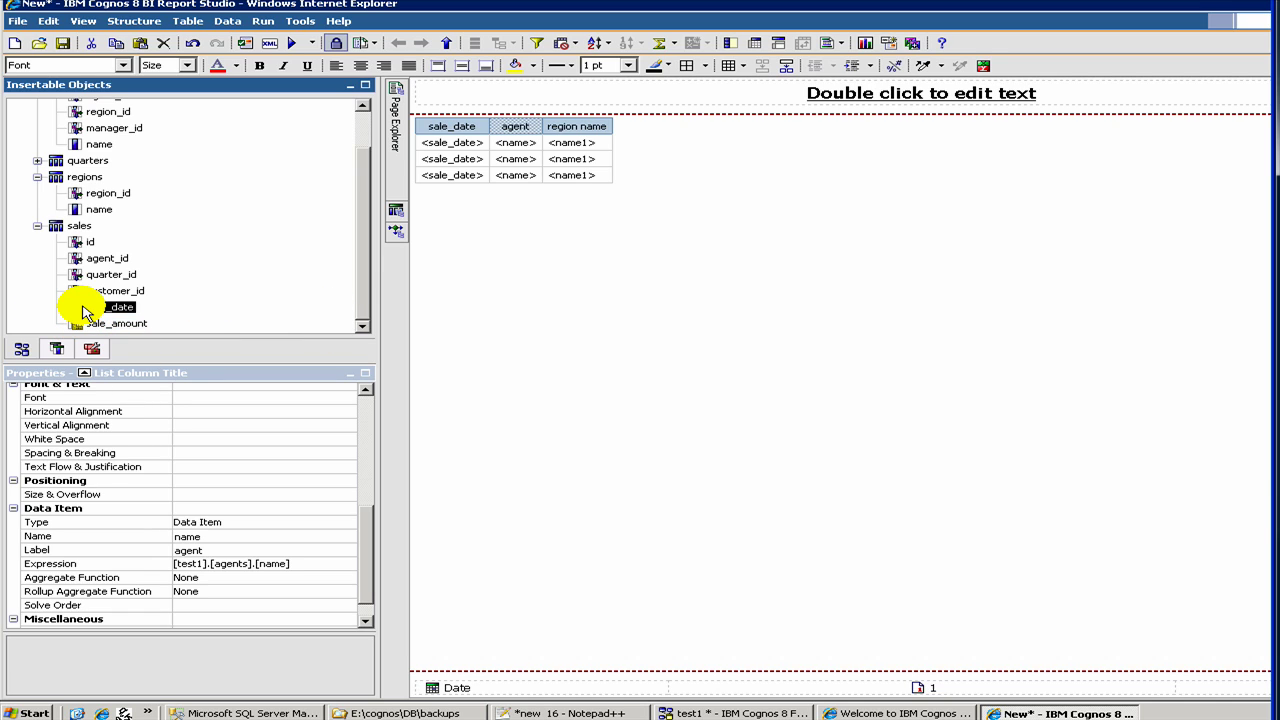
double_click(82, 312)
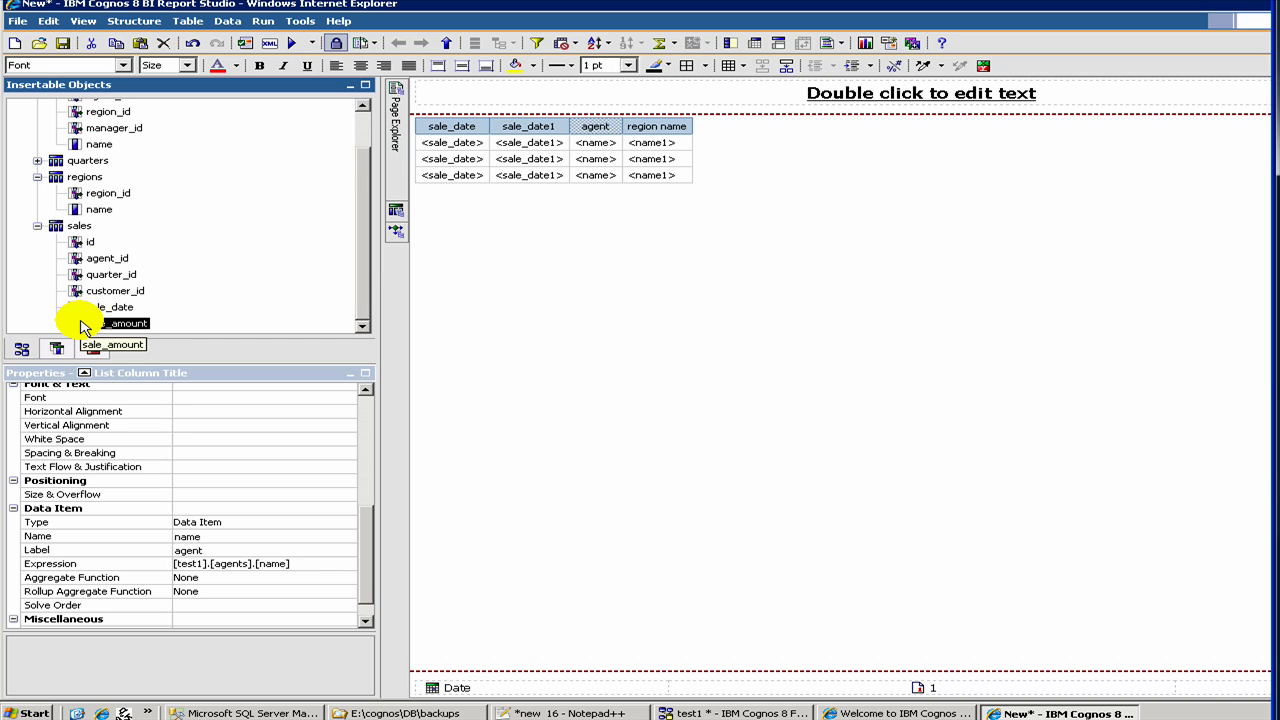
double_click(82, 323)
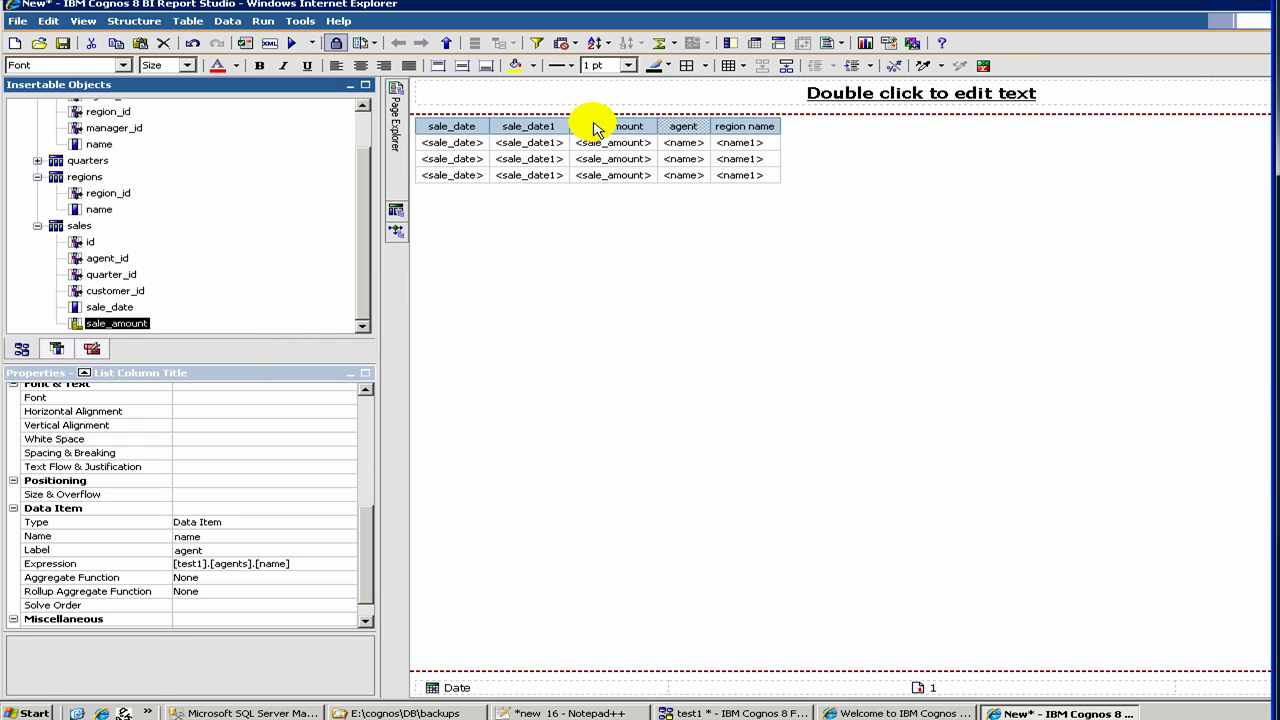
Delete the duplicate sale_date1 column.
click(467, 132)
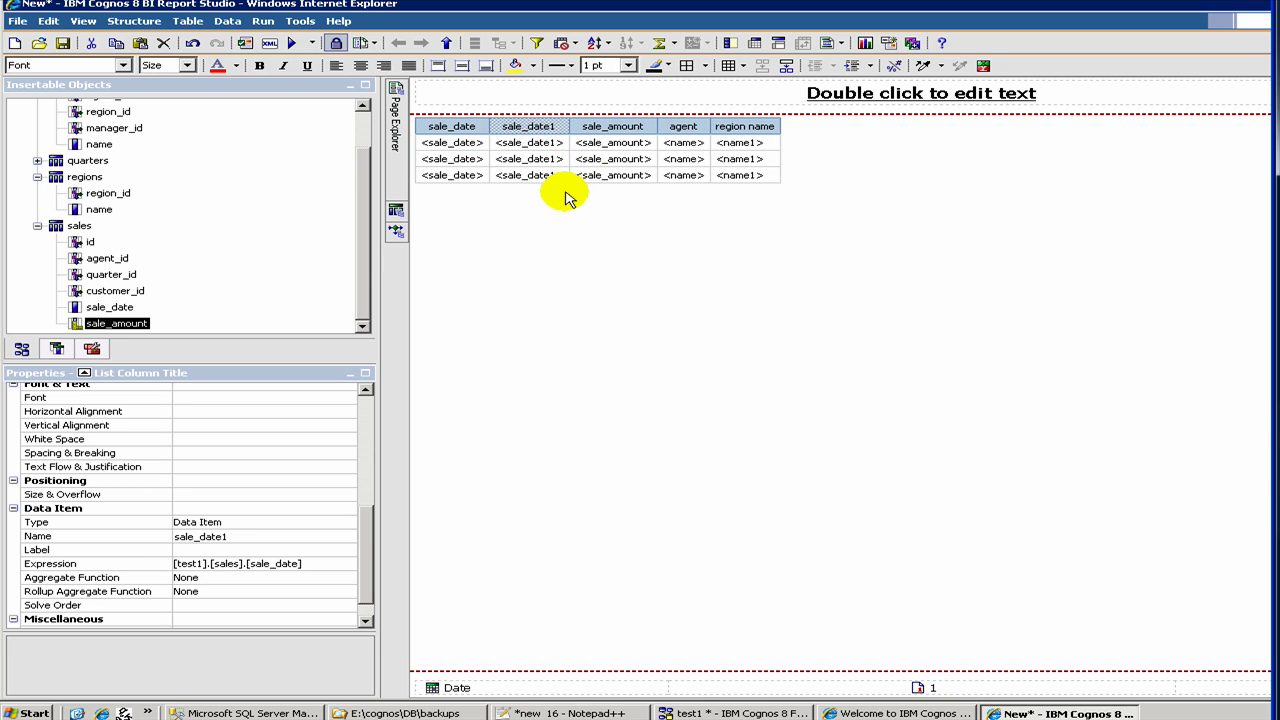
right_click(537, 130)
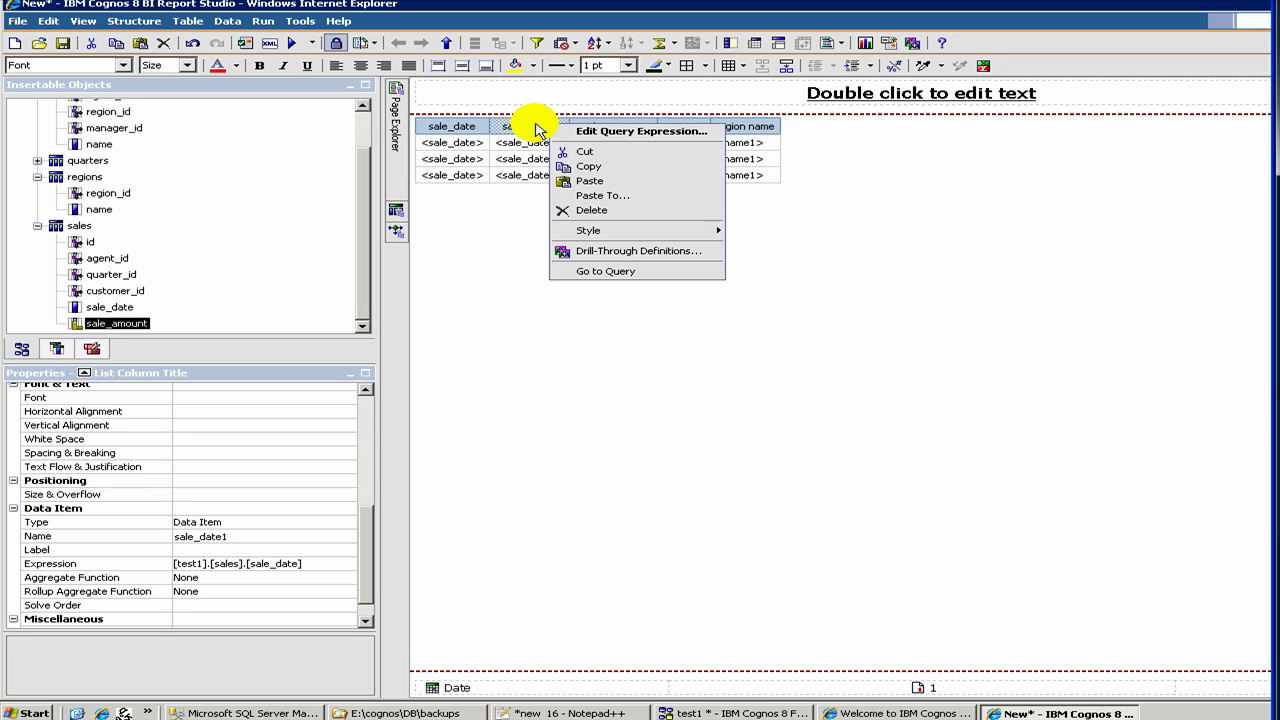
click(597, 212)
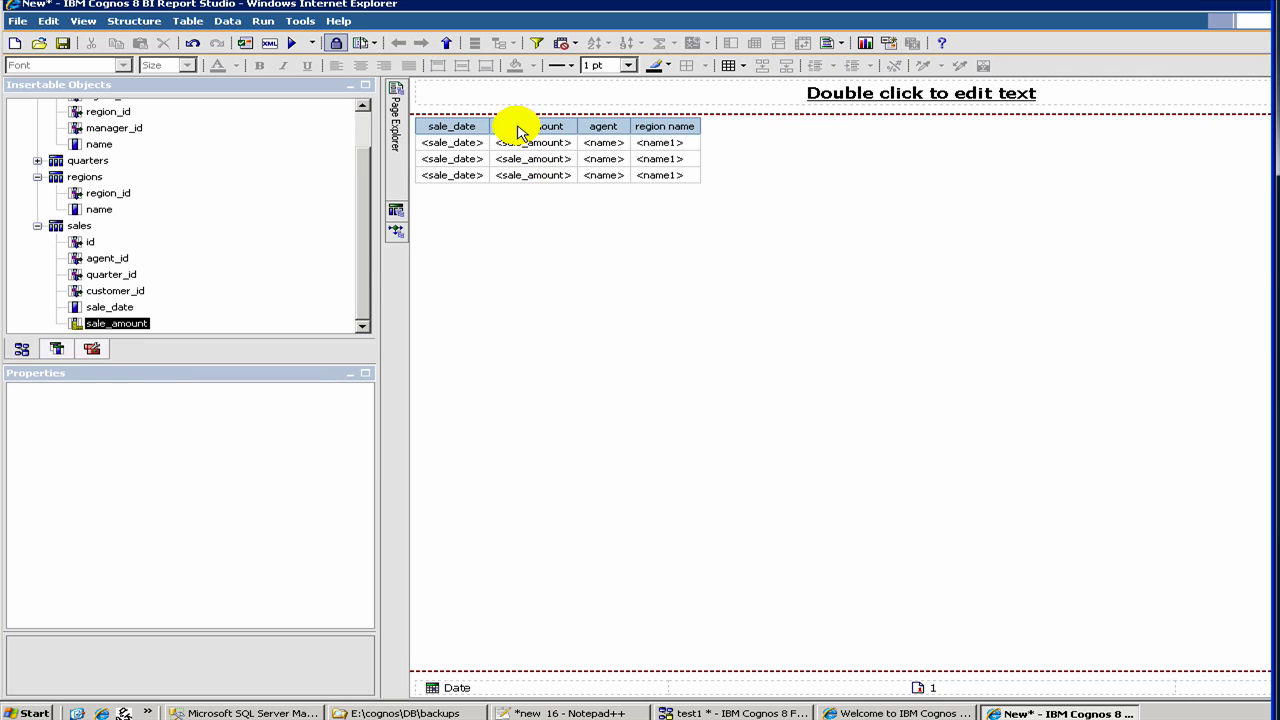
Move sale_date and then sale_amount to the end, after region name.
click(448, 127)
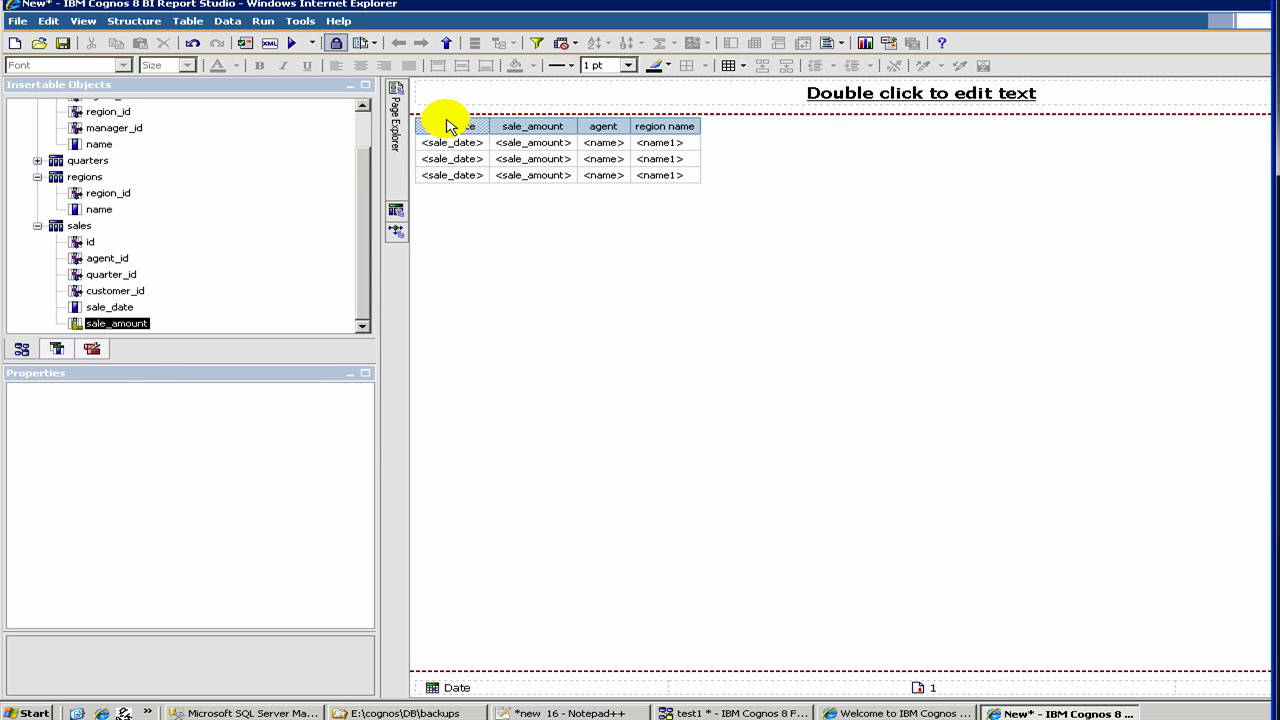
drag(448, 127, 701, 123)
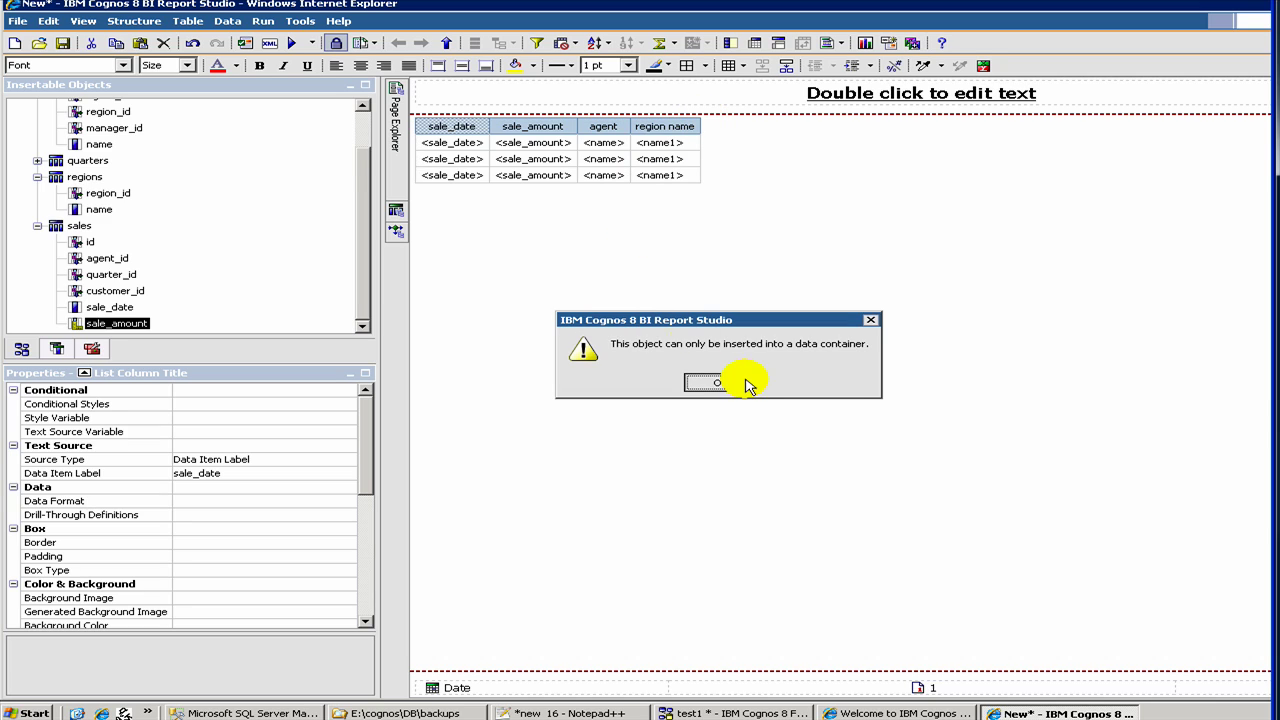
click(716, 382)
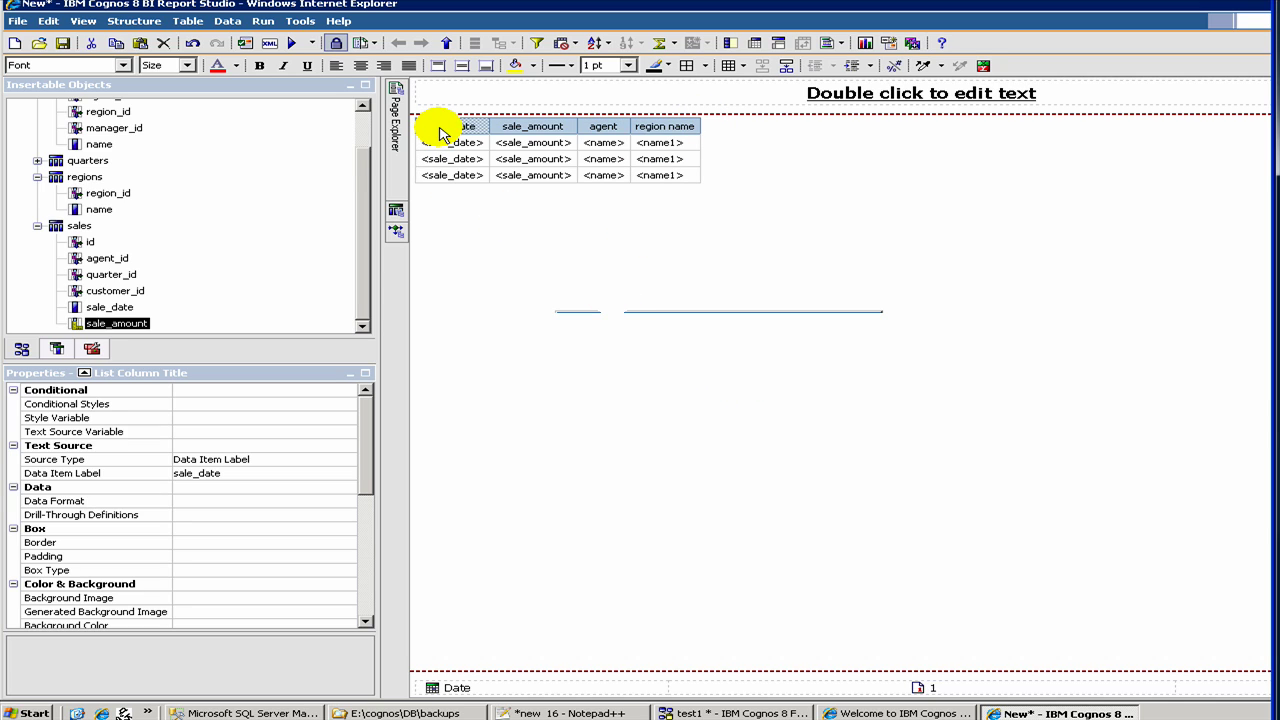
drag(444, 133, 688, 144)
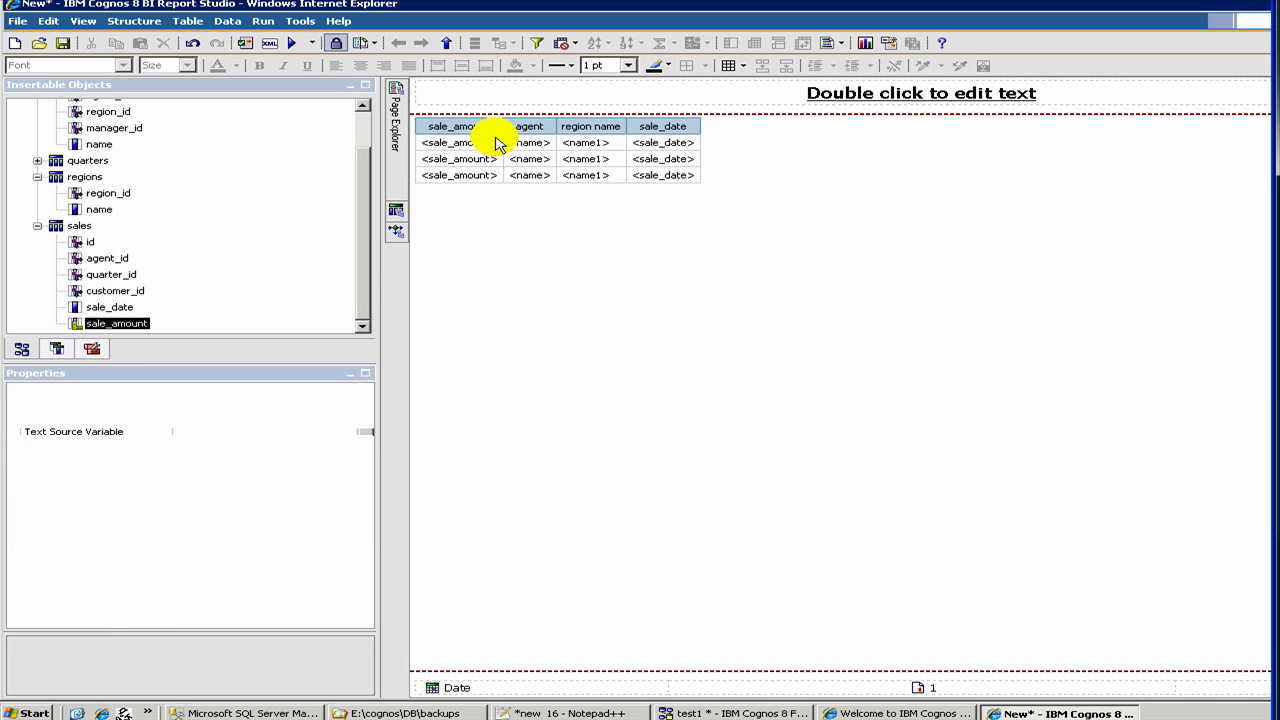
drag(466, 128, 701, 142)
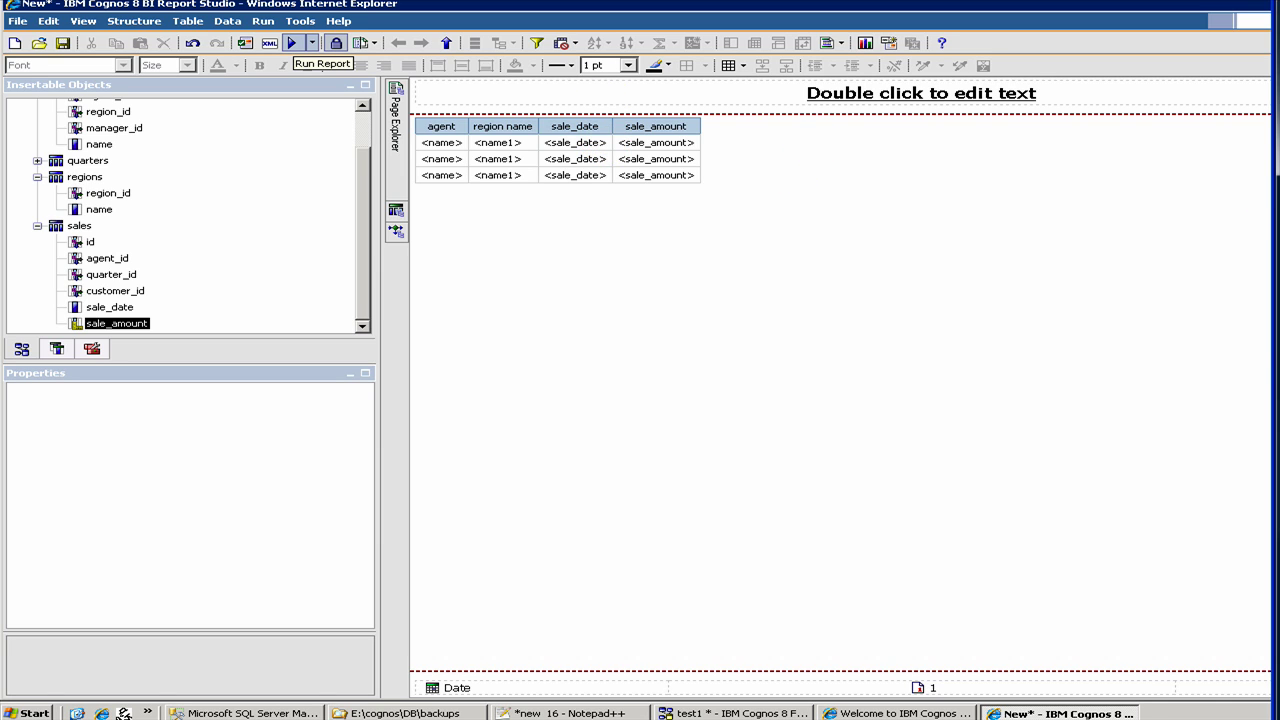
Run the report in Cognos Viewer to review the sales rows, then return to Report Studio.
click(291, 43)
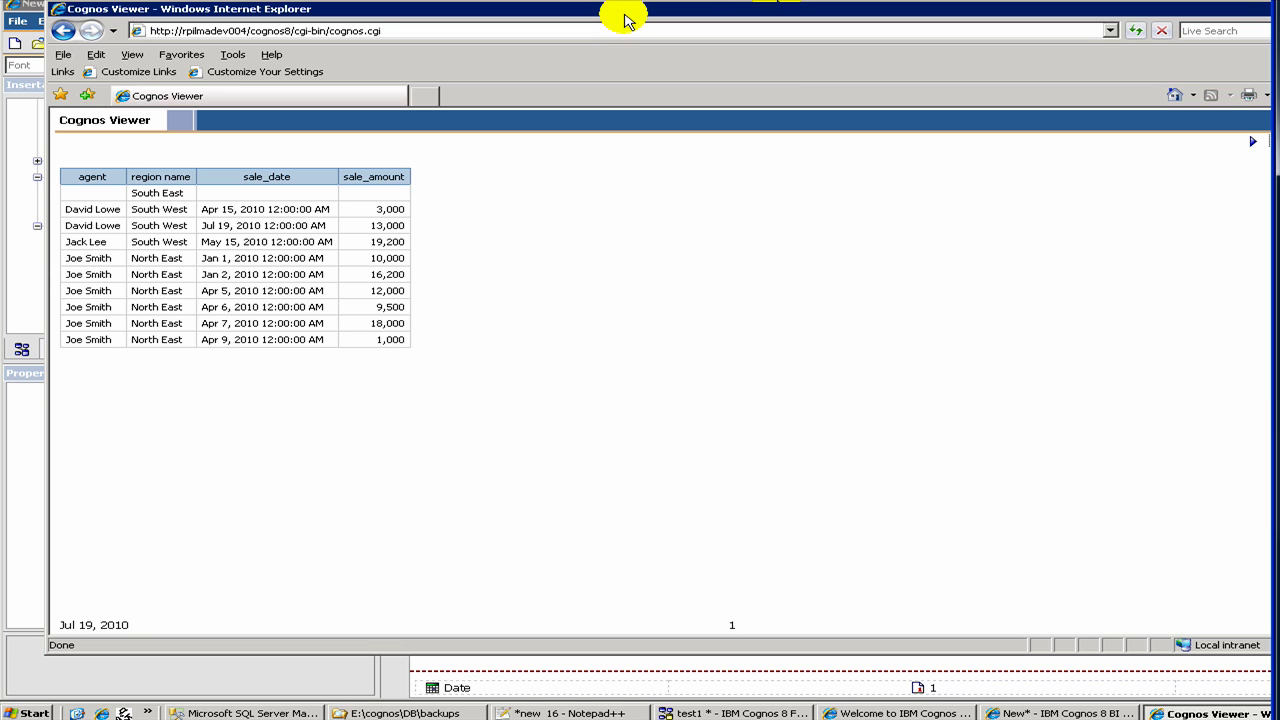
drag(643, 9, 628, 16)
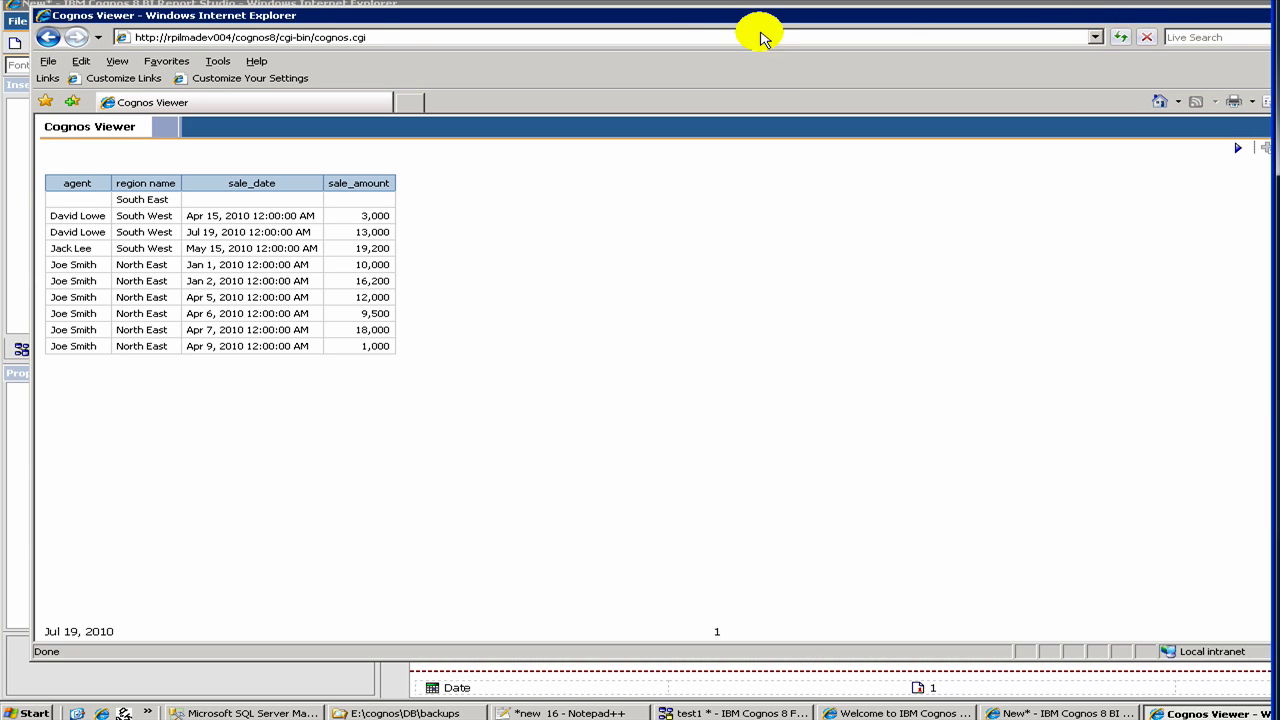
drag(220, 9, 840, 50)
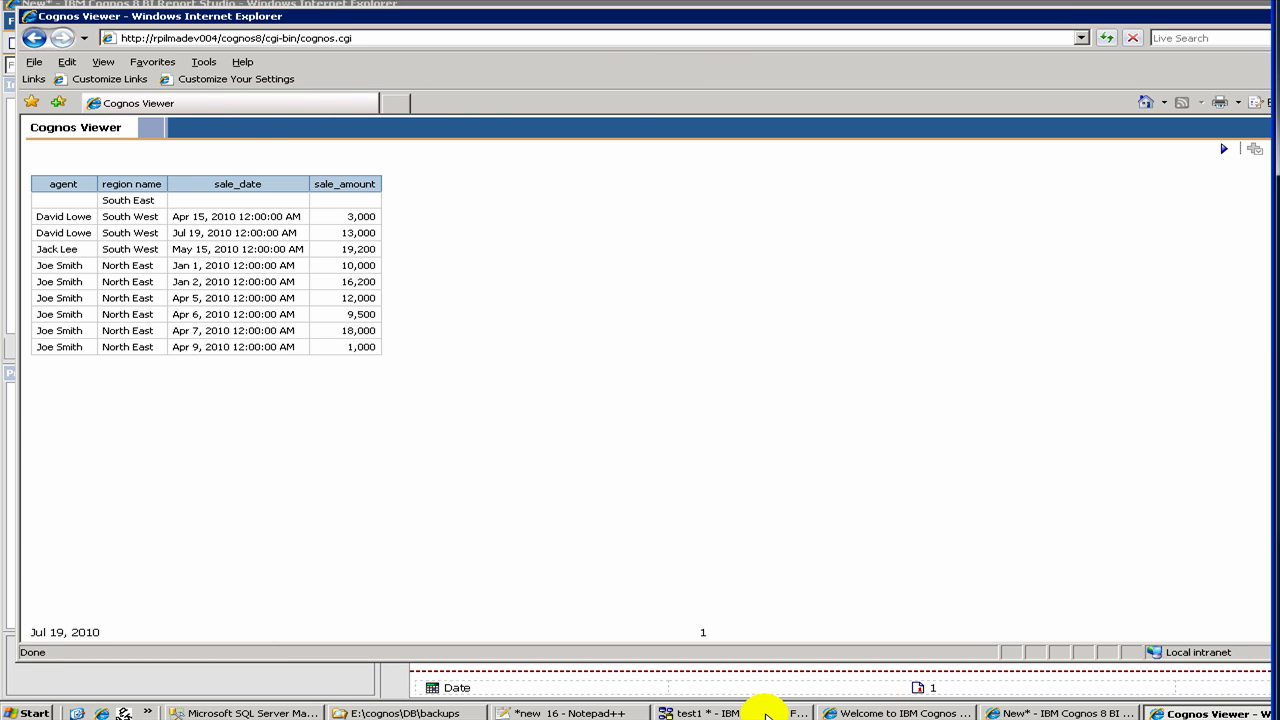
click(1014, 712)
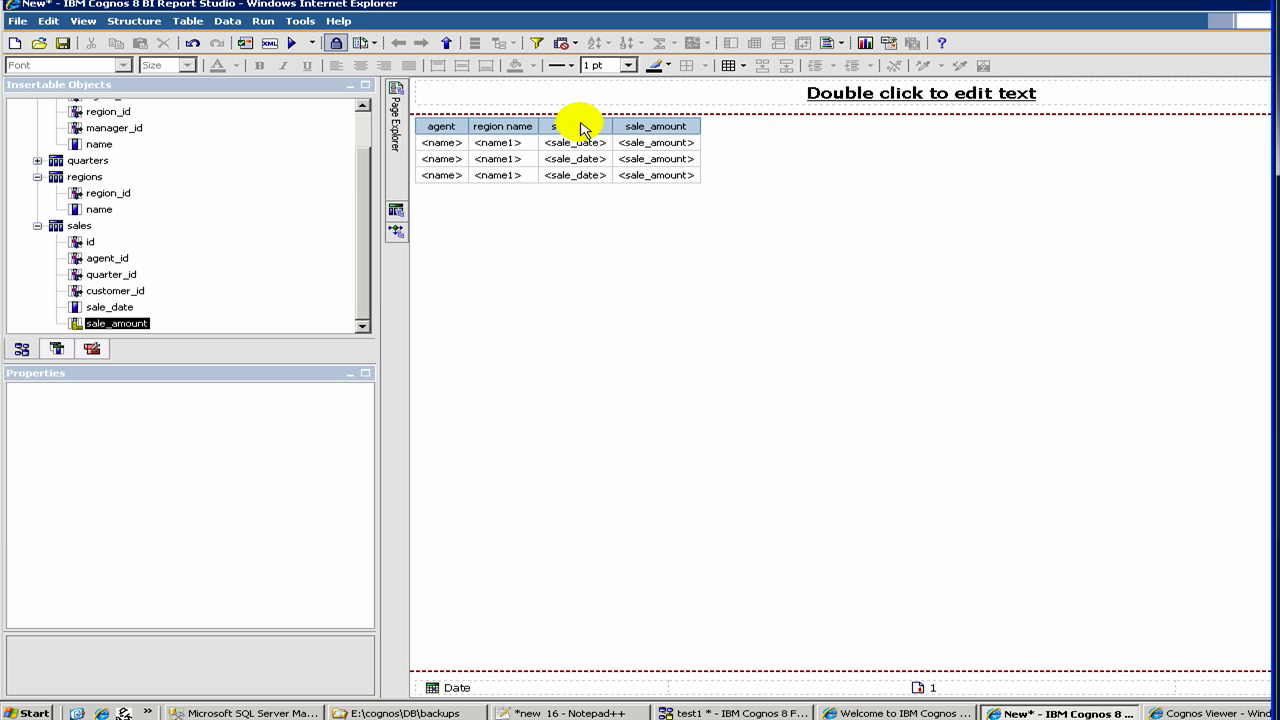
Select the sale_date column heading and delete that column from the list.
click(583, 130)
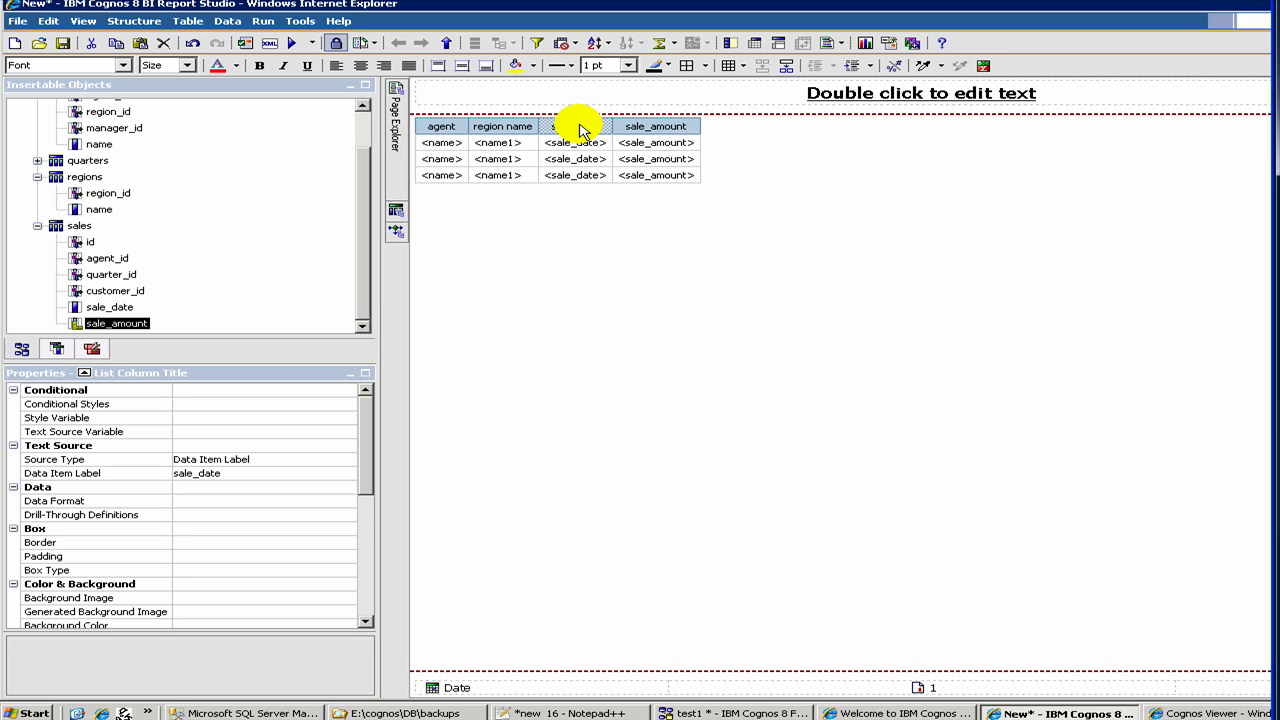
key(Delete)
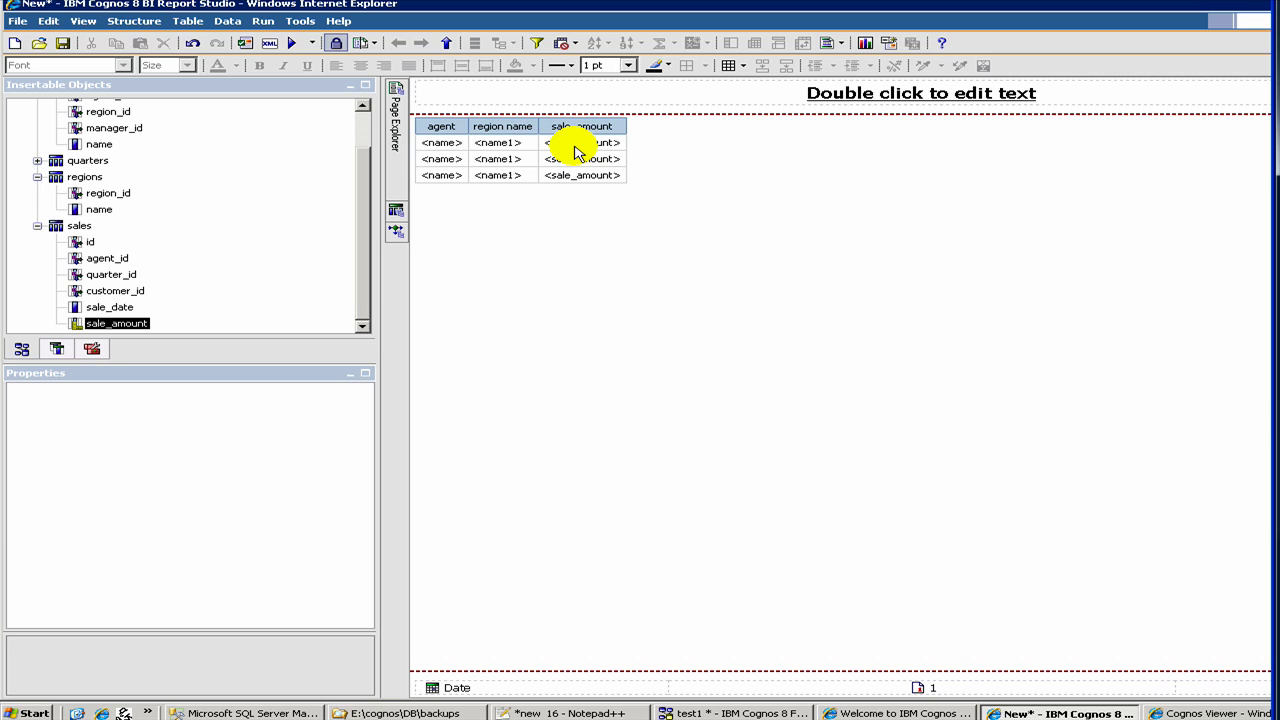
ctrl+click(112, 290)
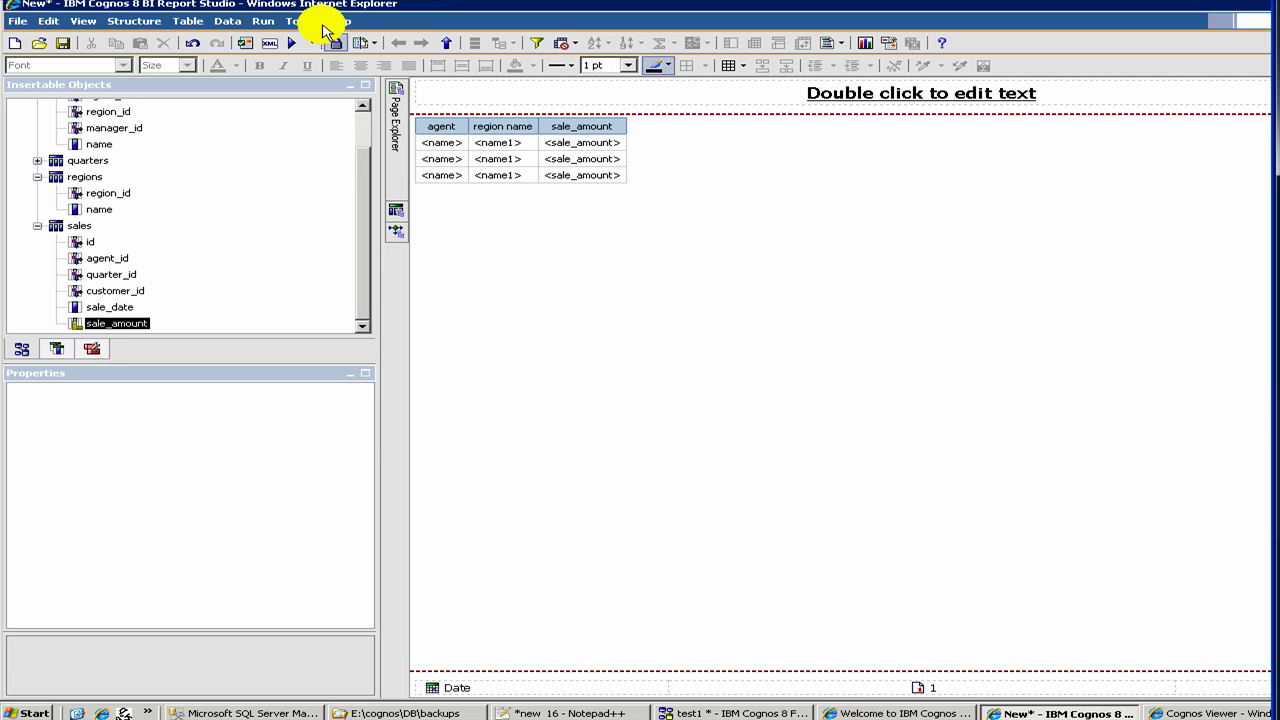
Rerun the report to show sale_amount totals per agent and region (66,700, 16,000, 19,200).
click(293, 43)
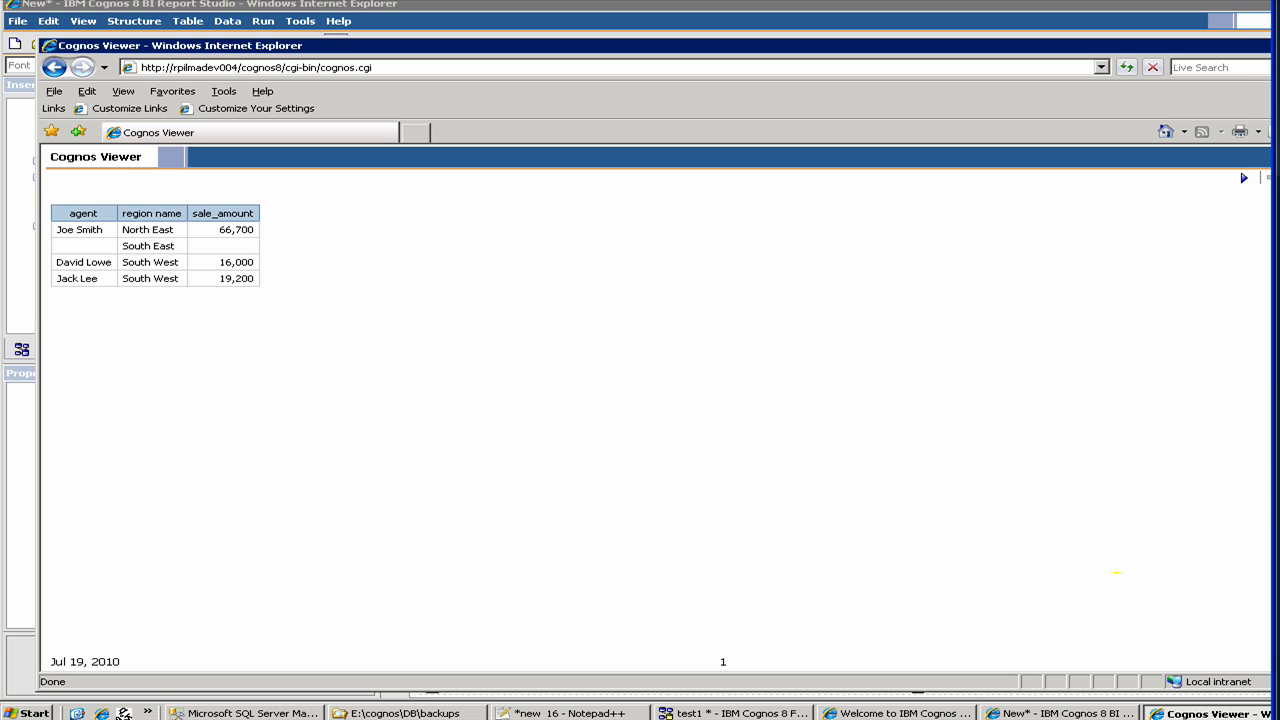
Bring the Report Studio list design with agent, region name and sale_amount back to the front.
click(22, 80)
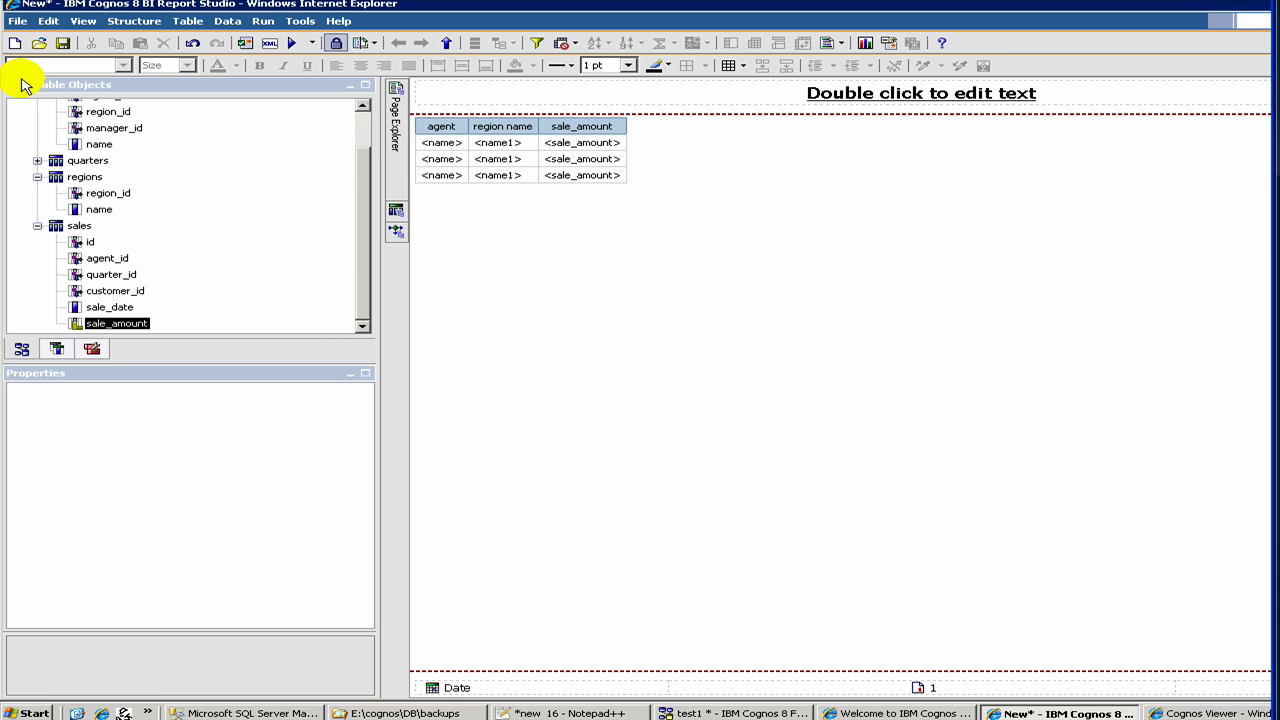